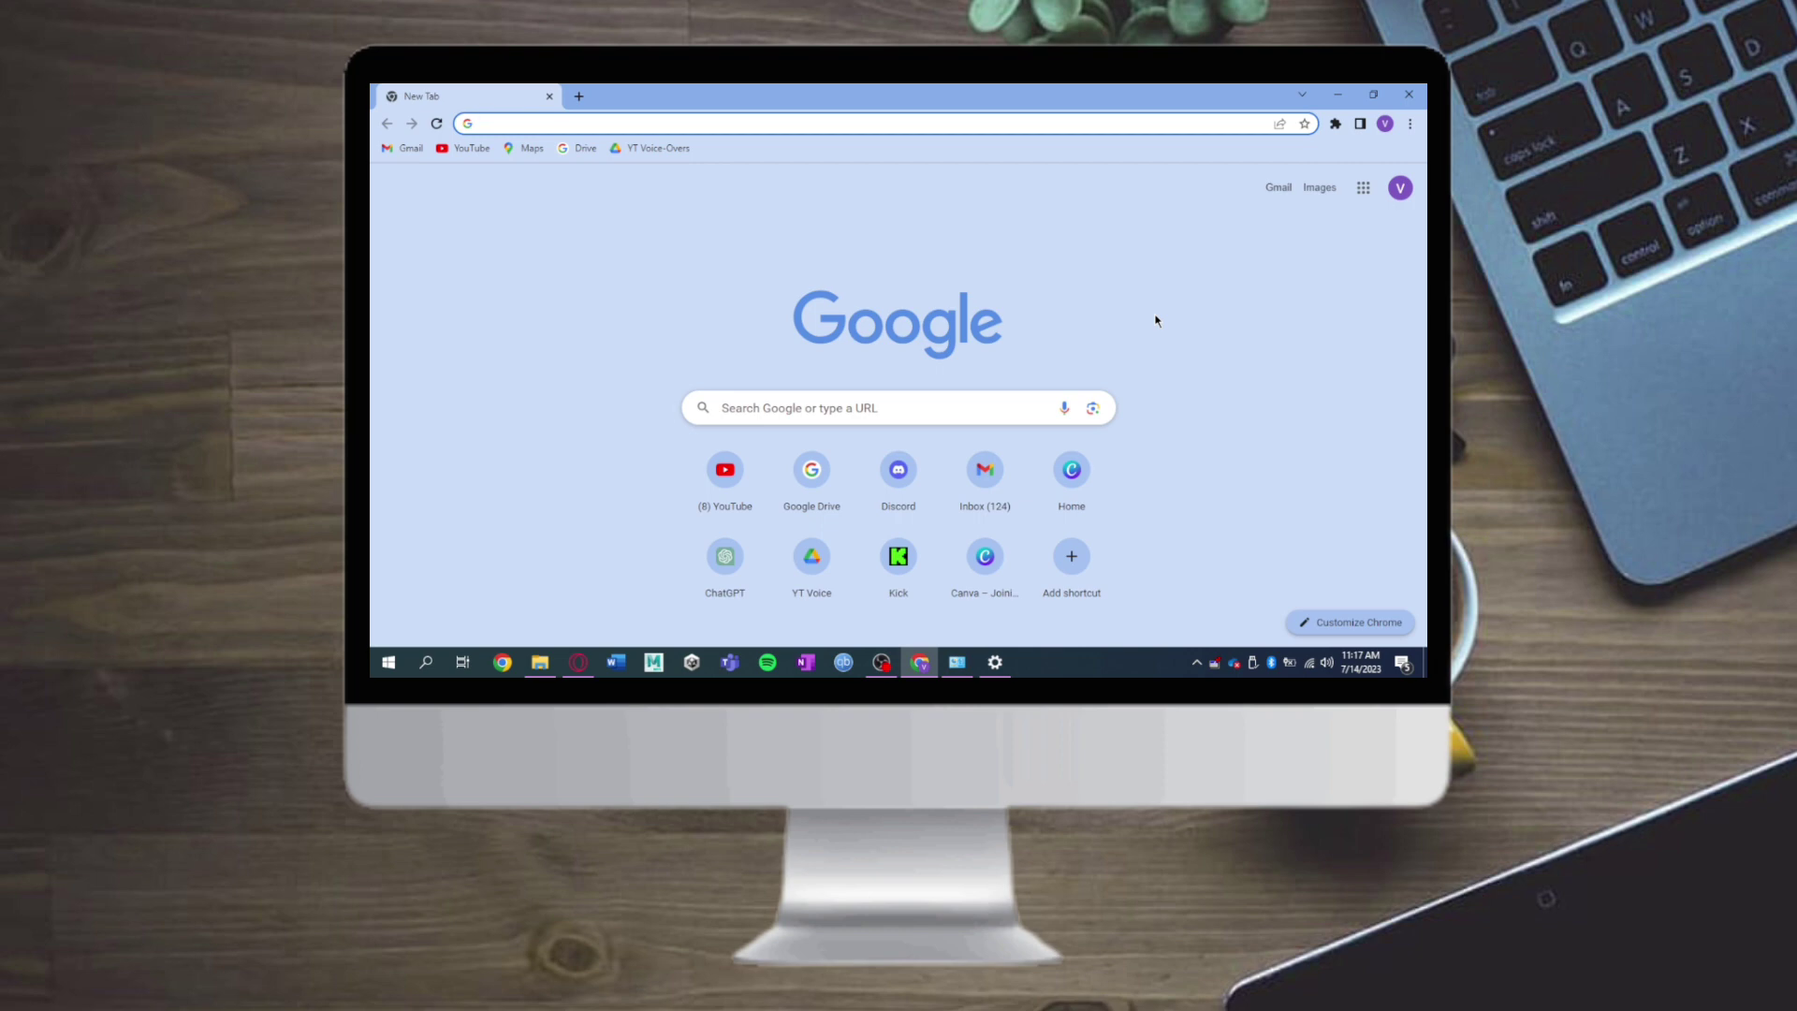
type("m")
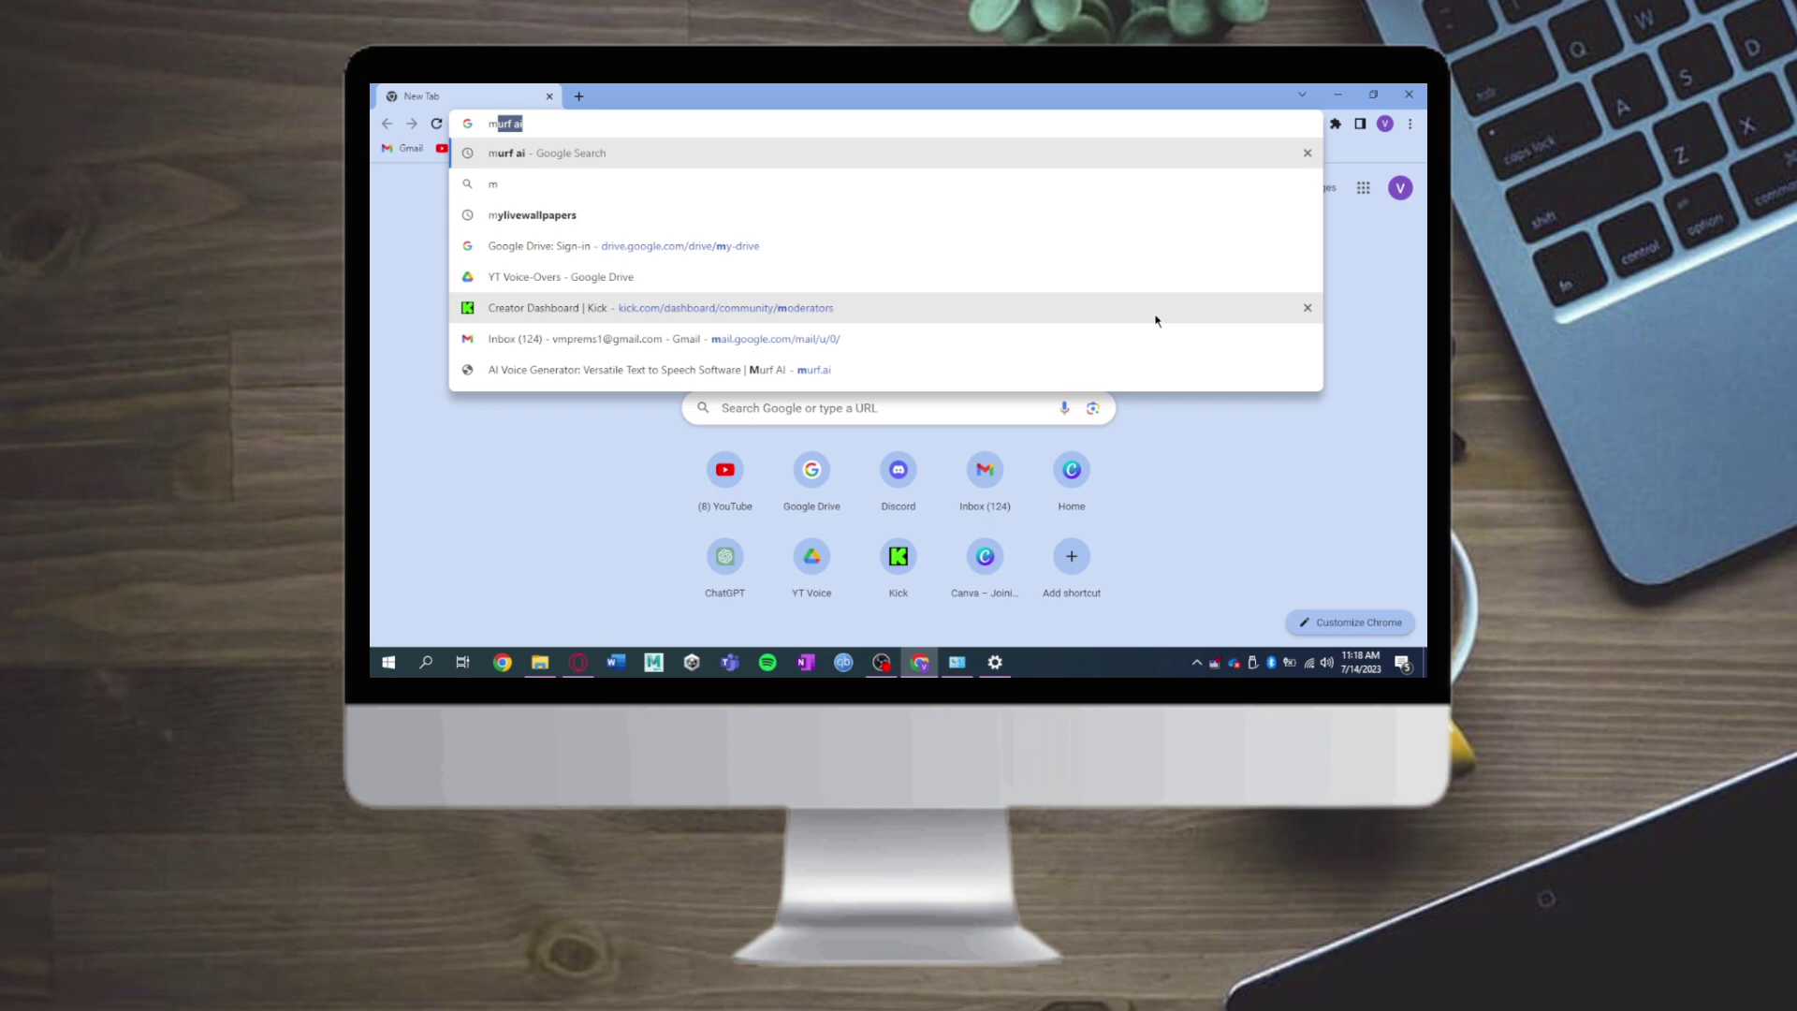
type("urf ai")
Step: Search Google for 'murf ai' to reach the Murf AI homepage
key("Return")
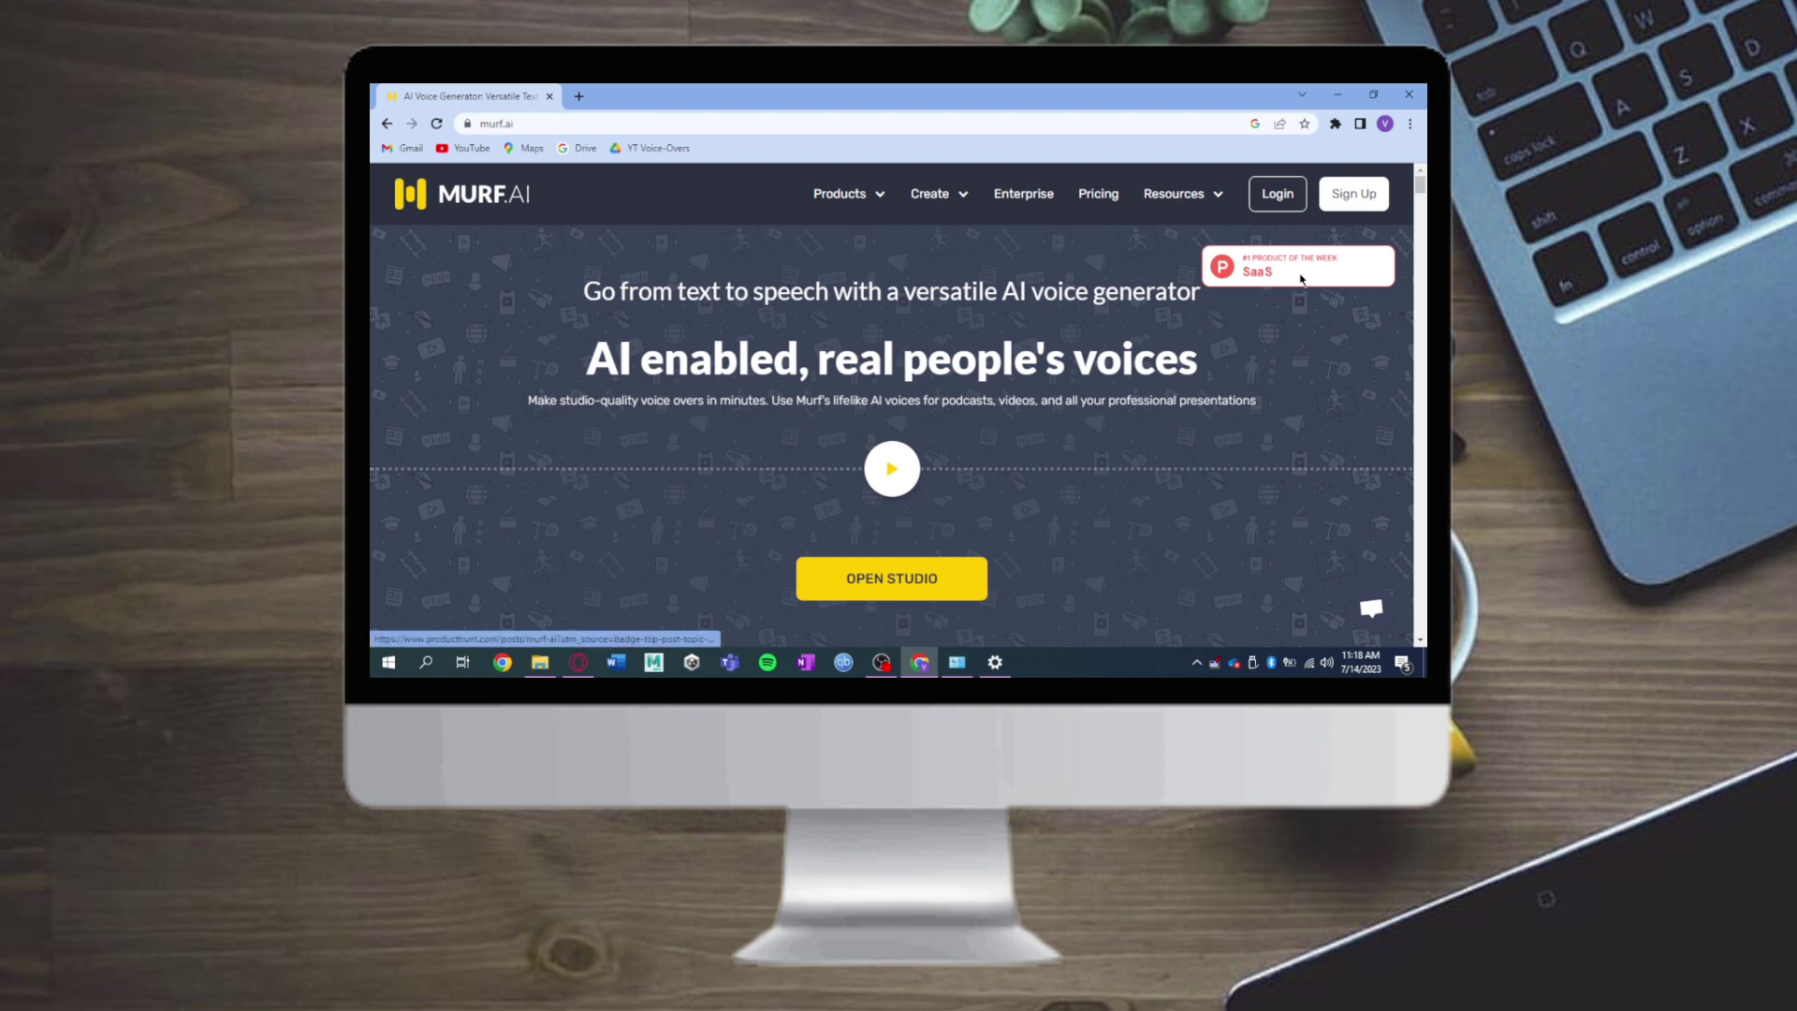
Step: Sign up with the existing Google account, unchecking 'Send me tips' first
left_click(1374, 202)
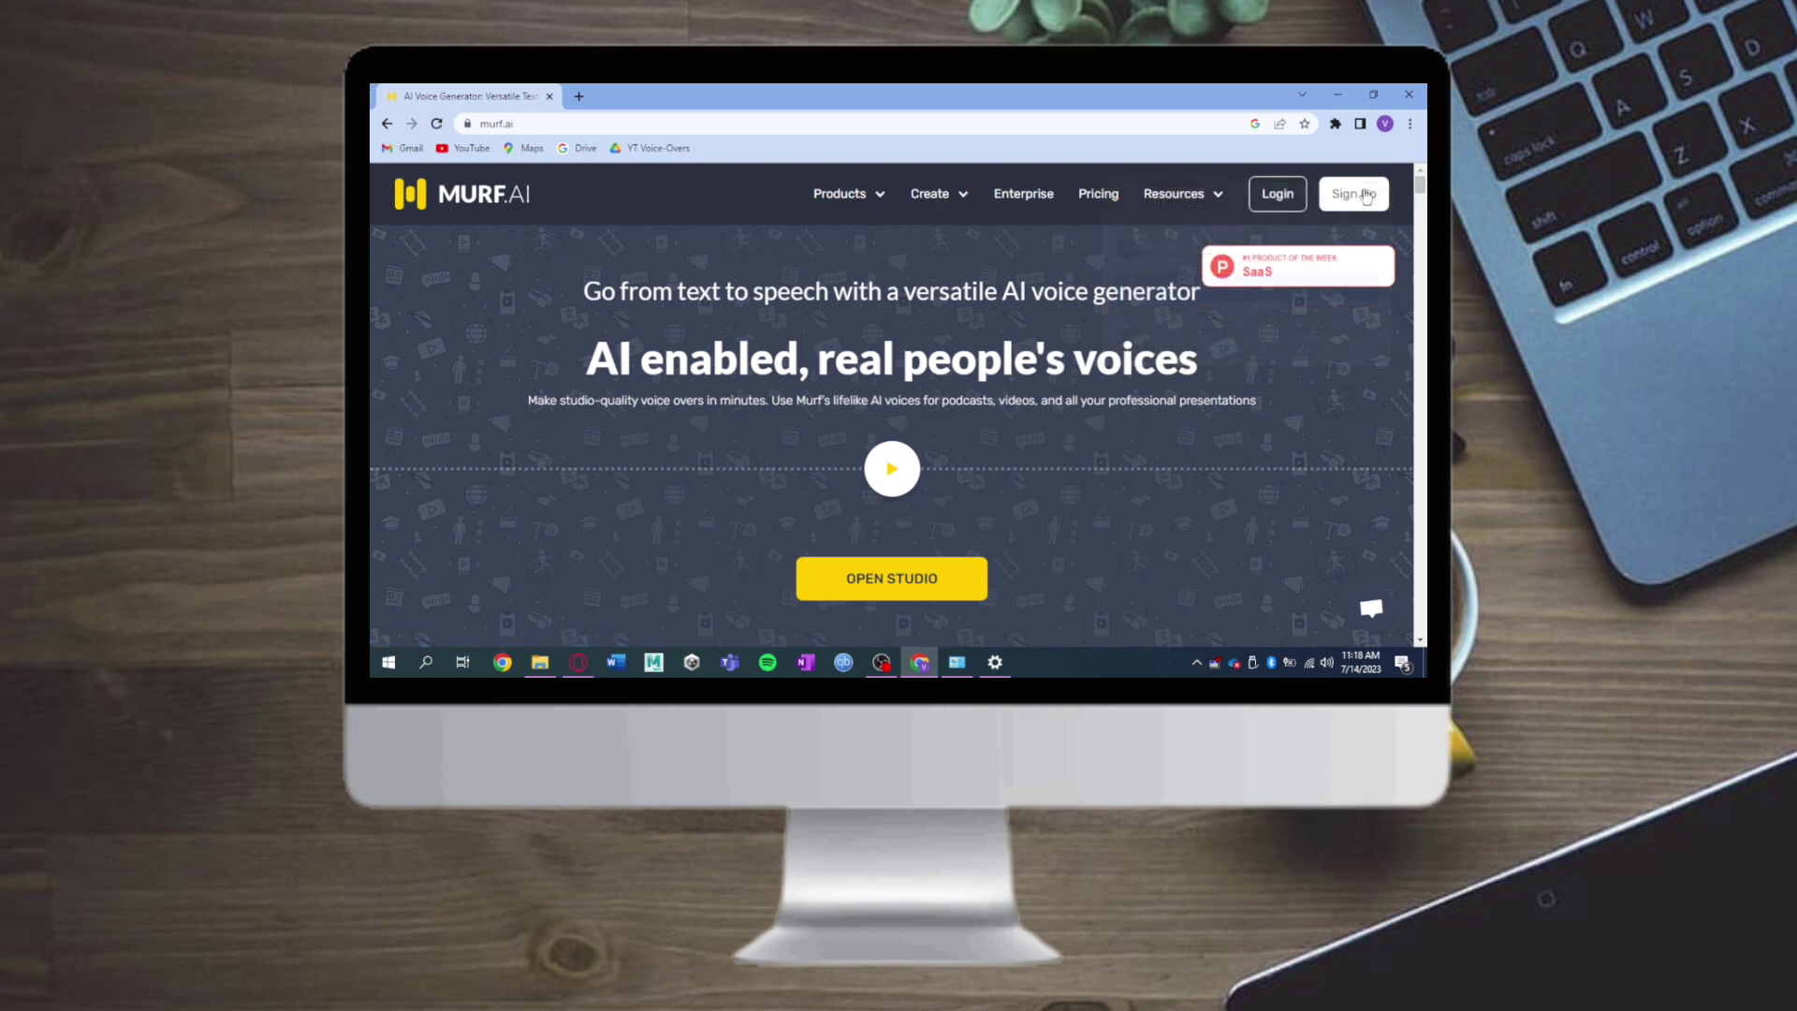
left_click(1361, 197)
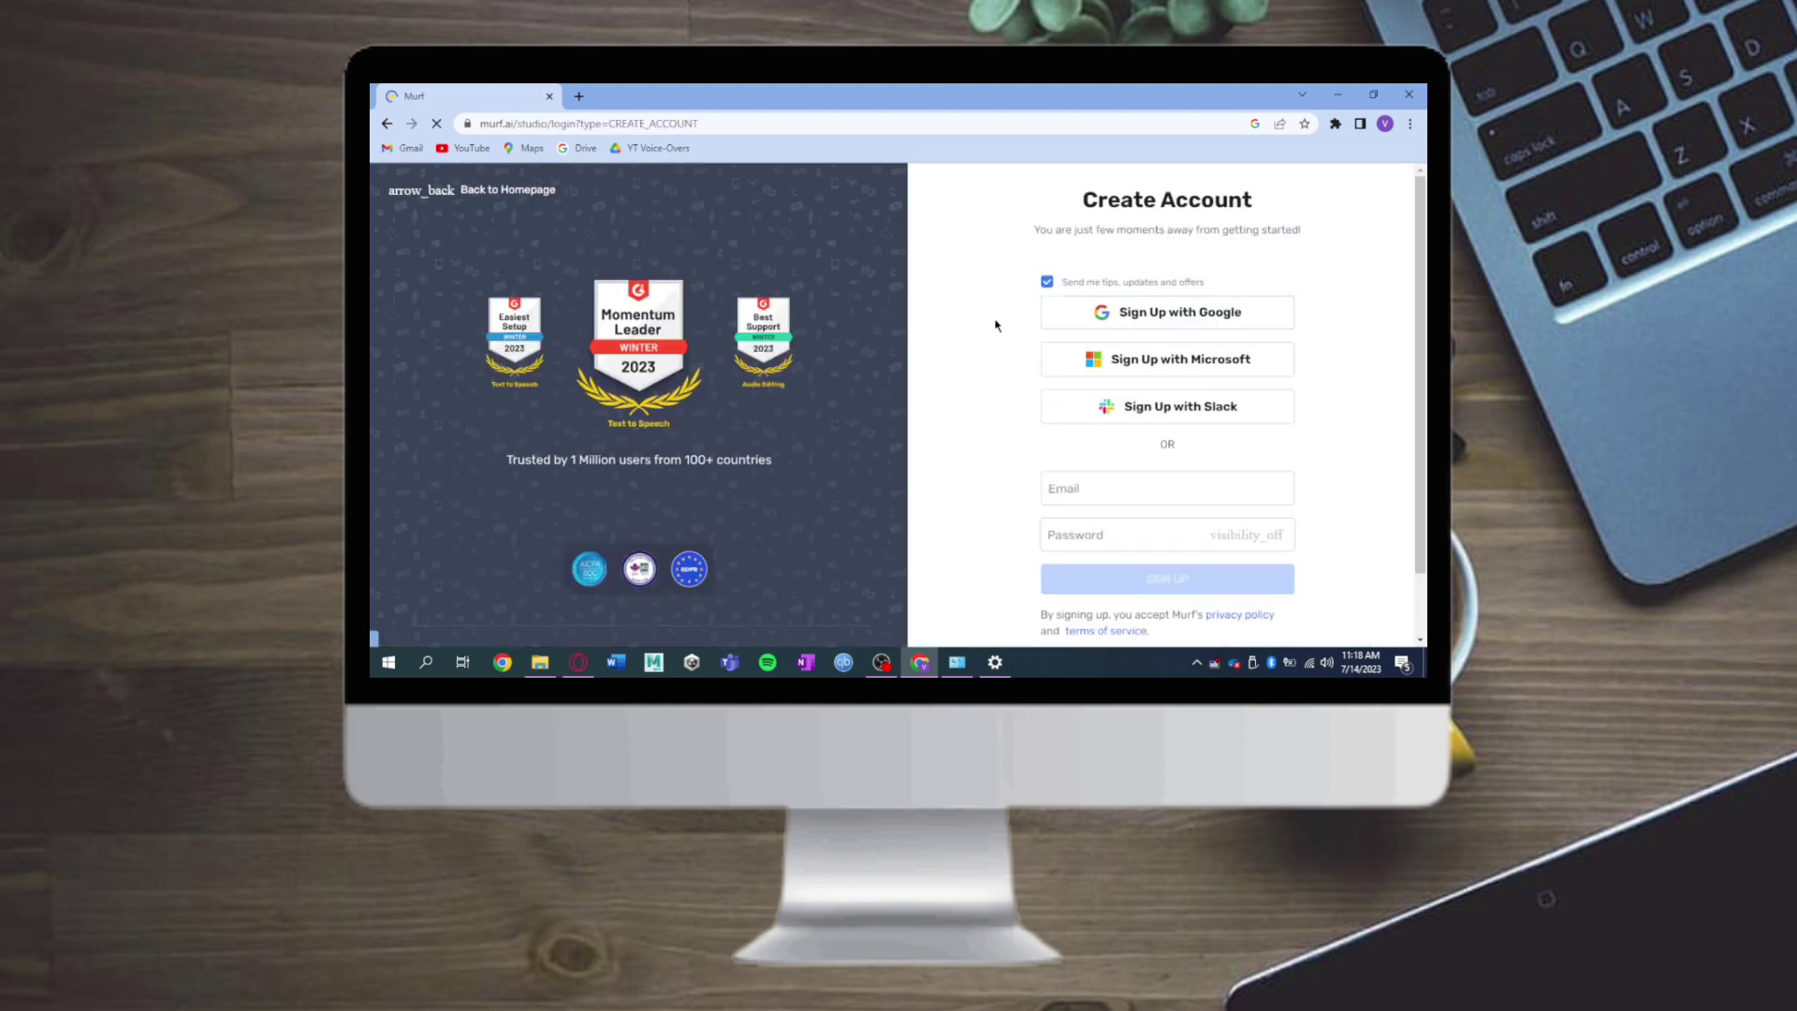
left_click(1046, 283)
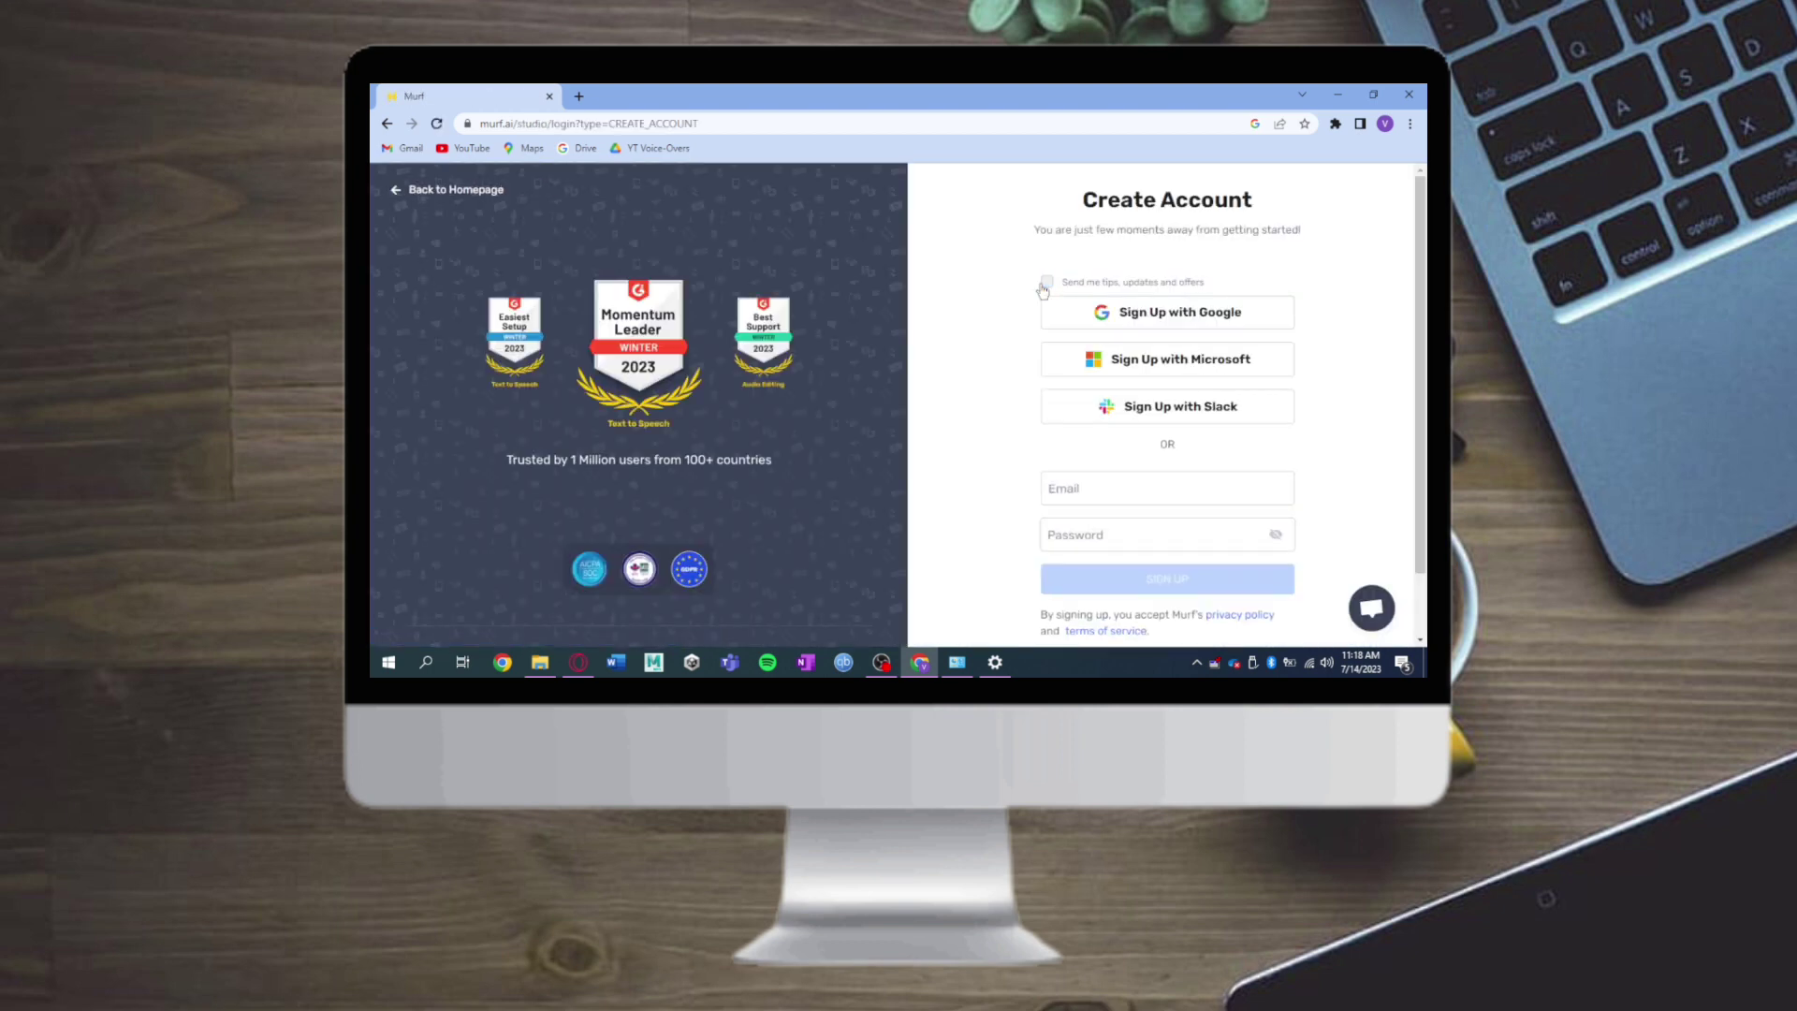
left_click(1149, 320)
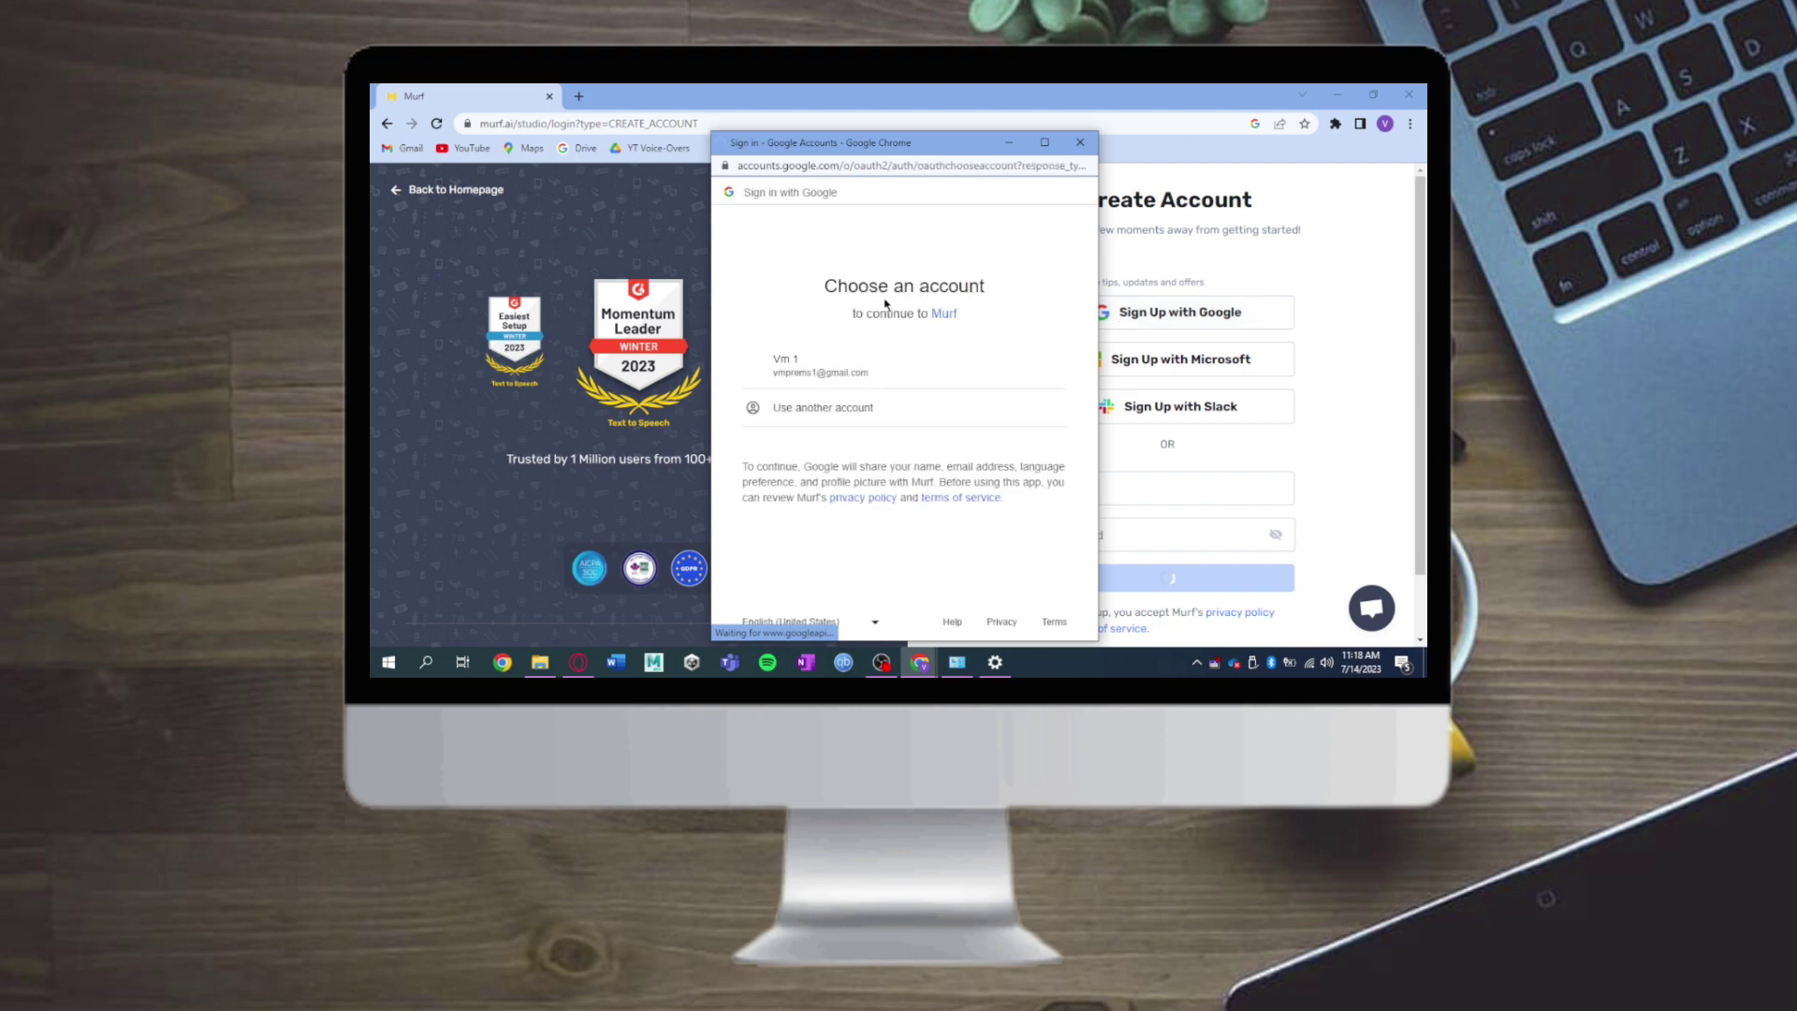
left_click(865, 370)
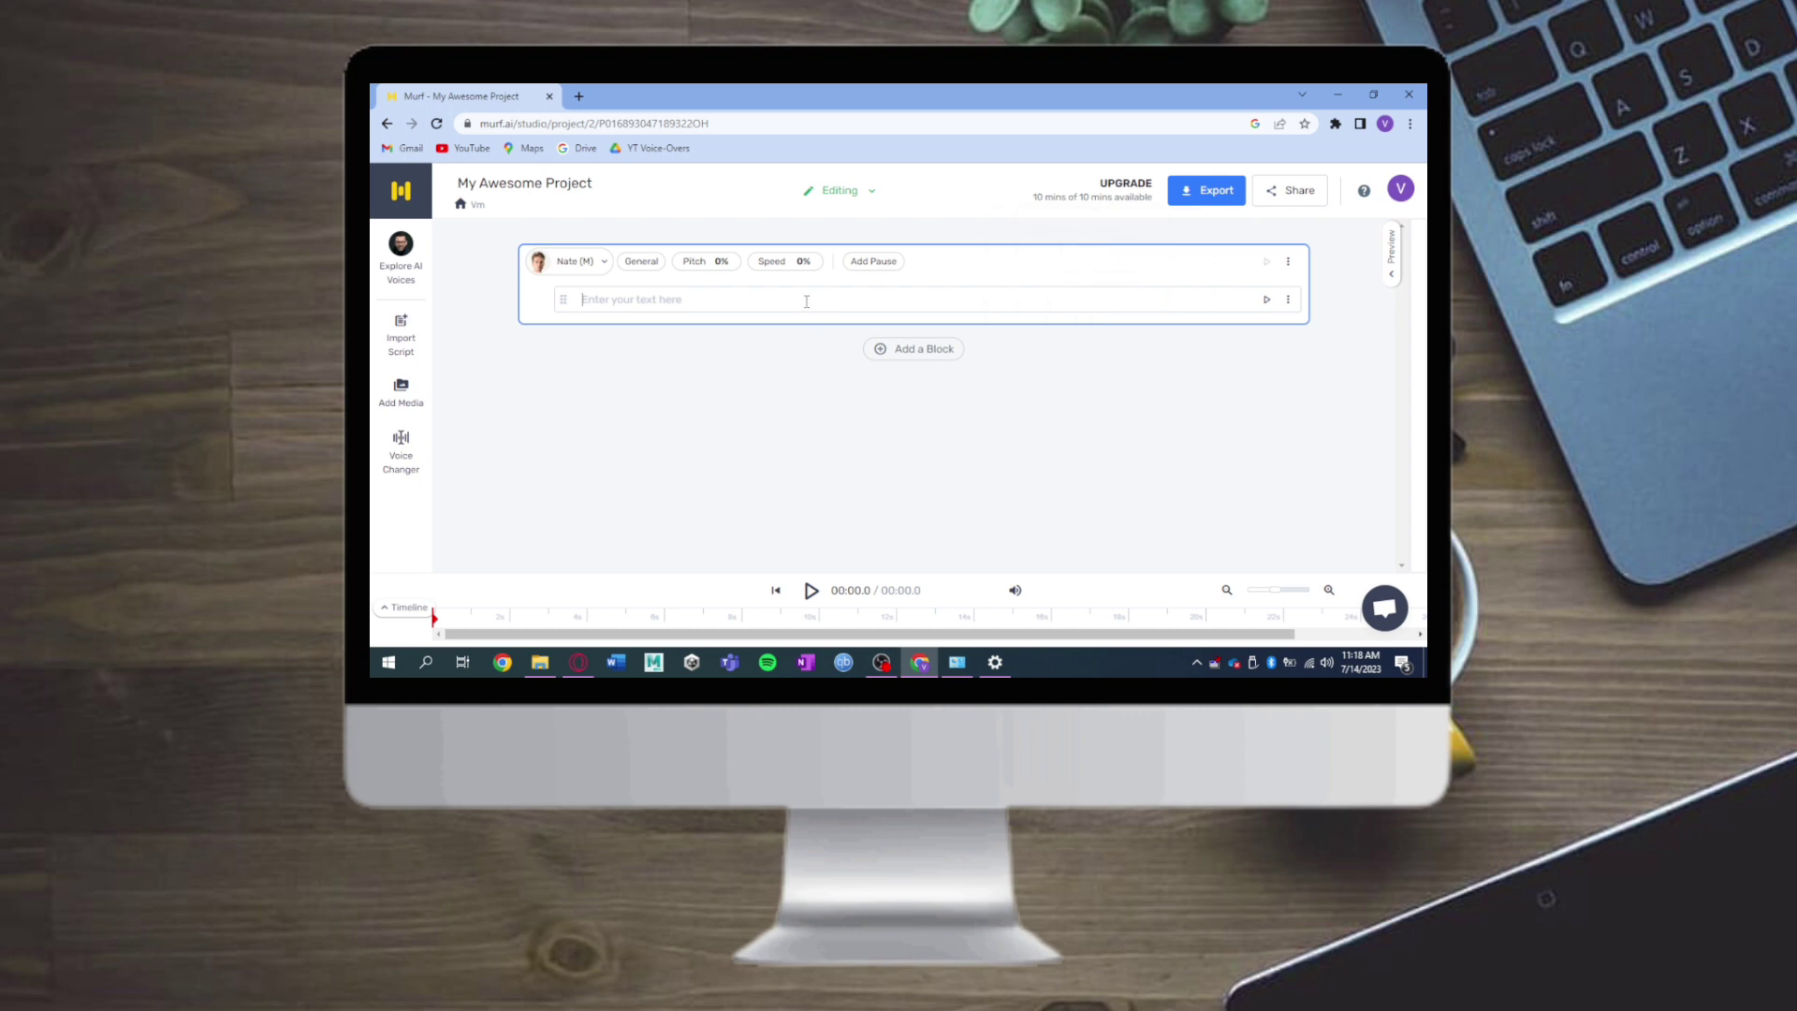
Step: Enter 'hi everyone' in the empty block and replace Nate with Julia's Storytelling voice
left_click(807, 301)
type("hi everyo")
type("ne")
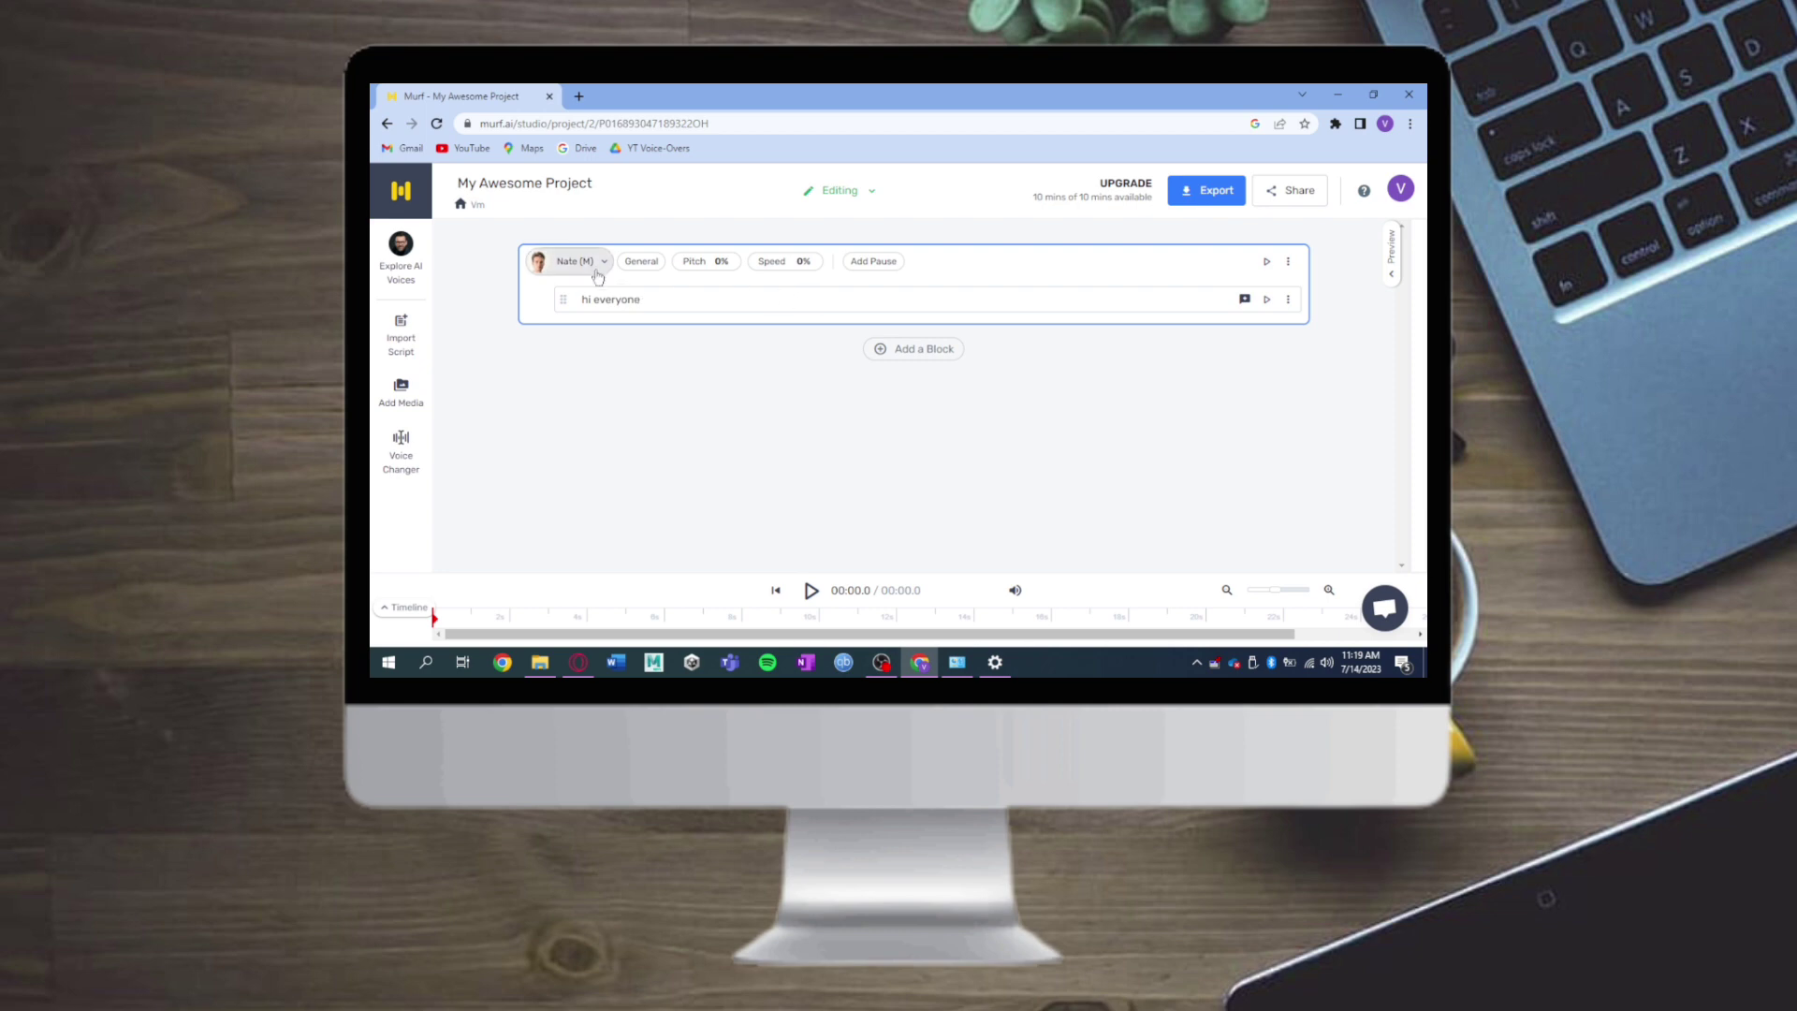
left_click(576, 276)
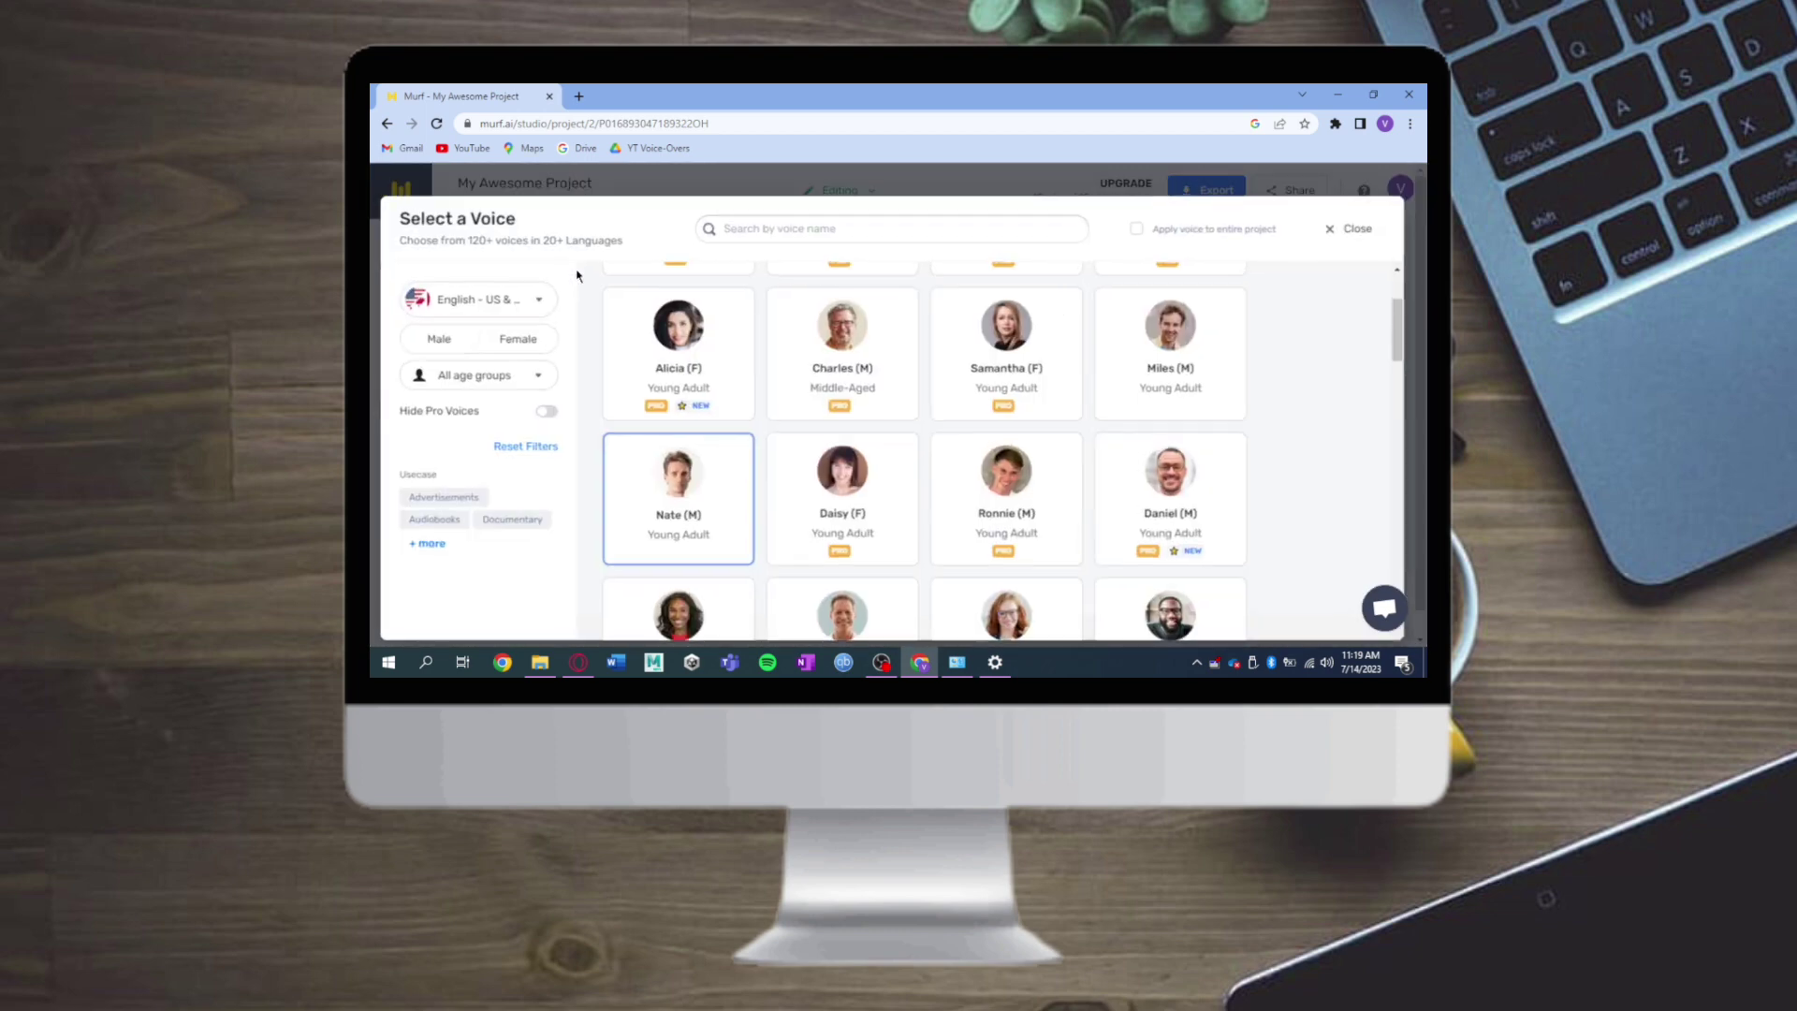
scroll(1103, 471, "down", 2)
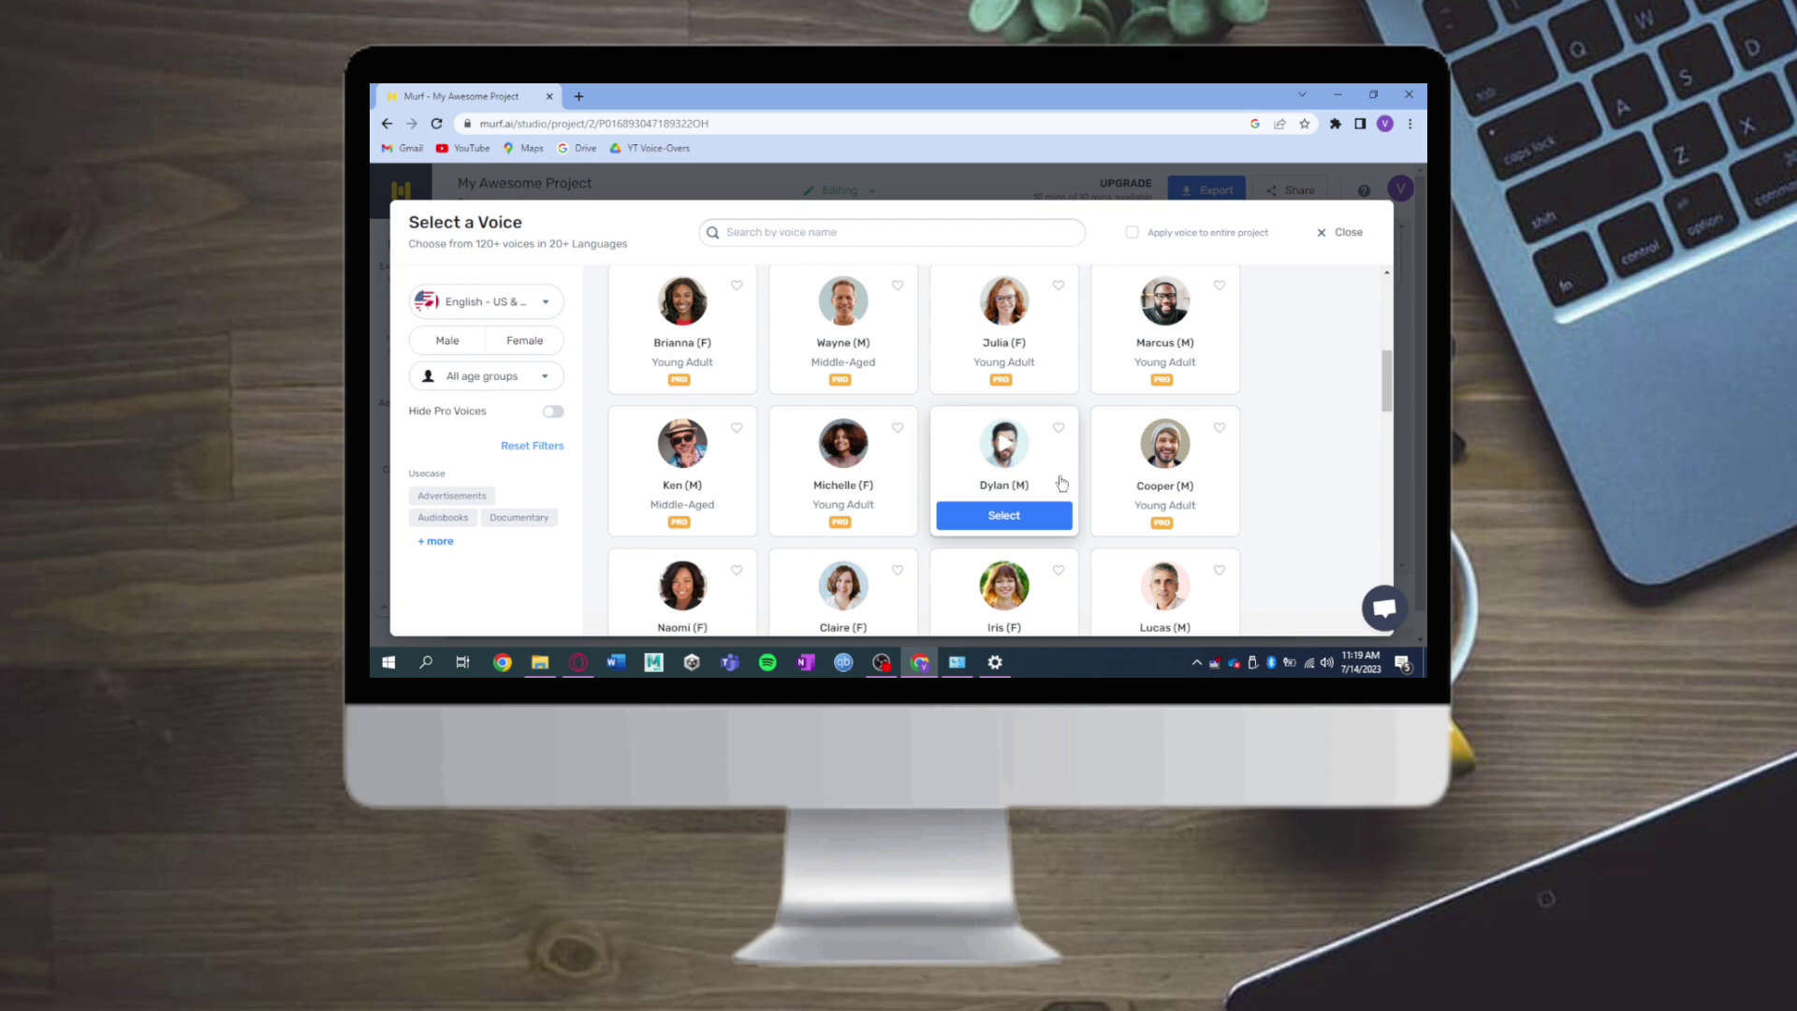
mouse_move(1005, 326)
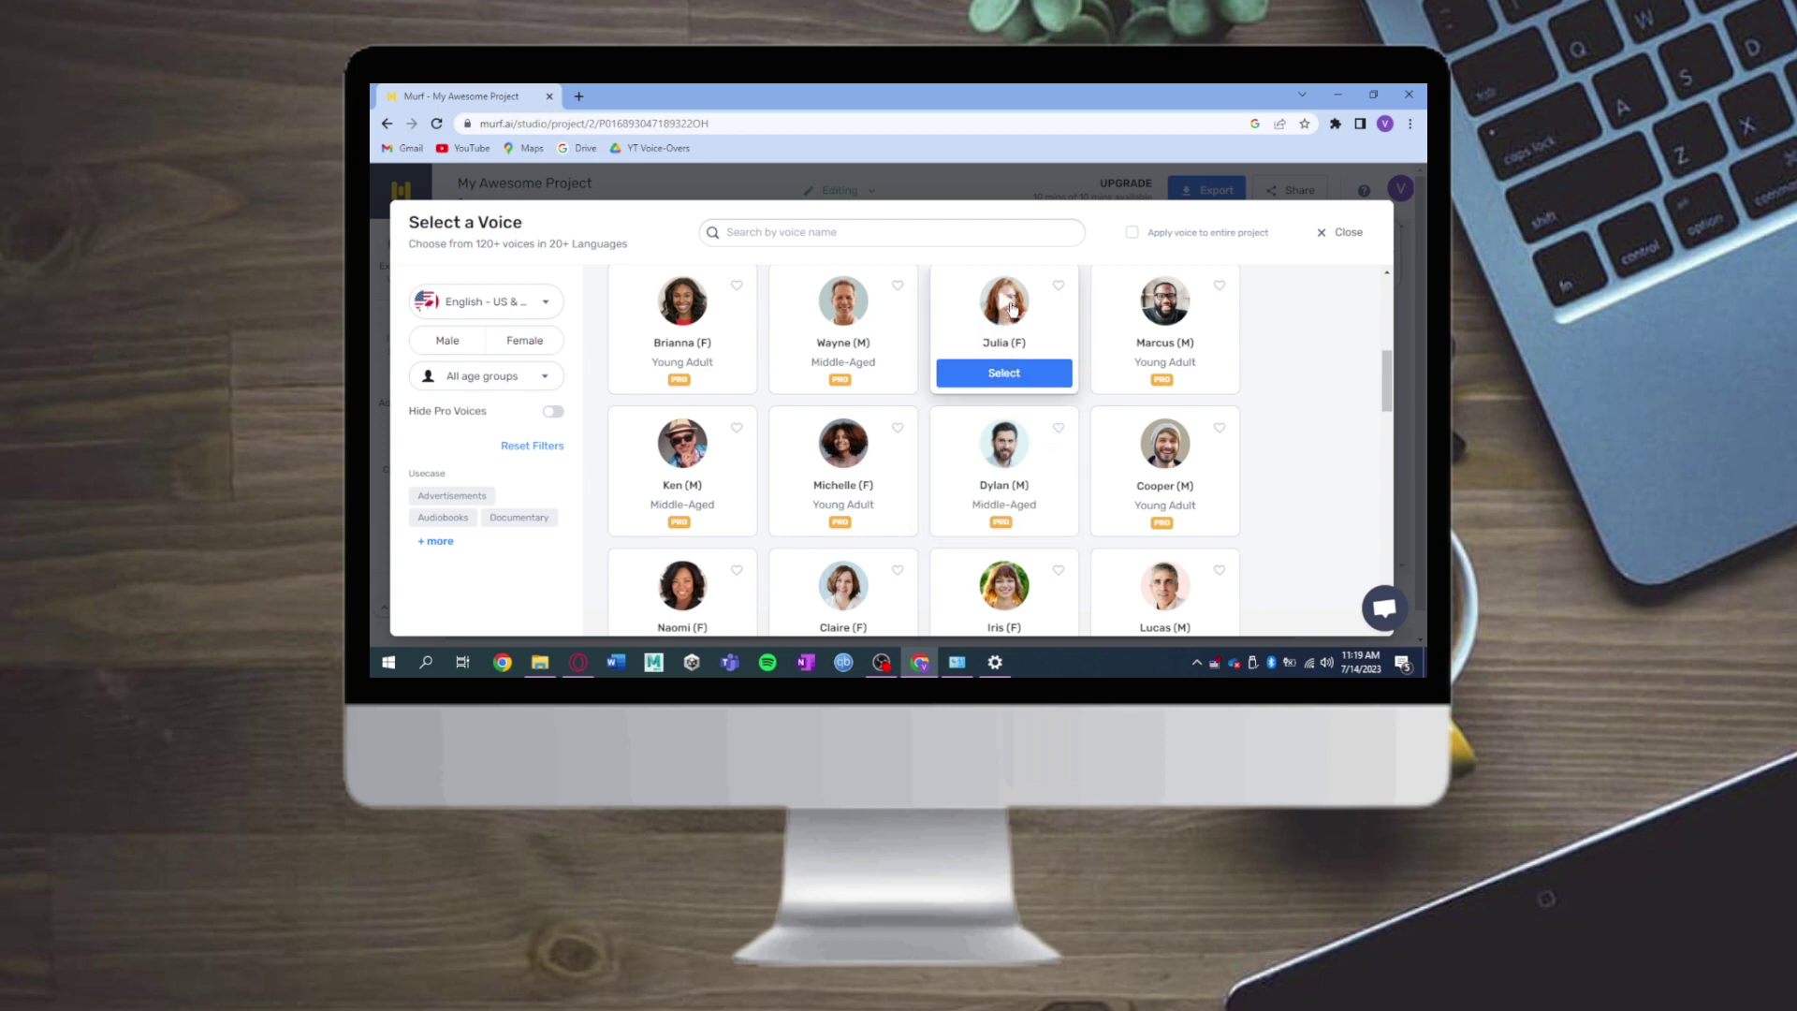
left_click(1011, 306)
left_click(1025, 383)
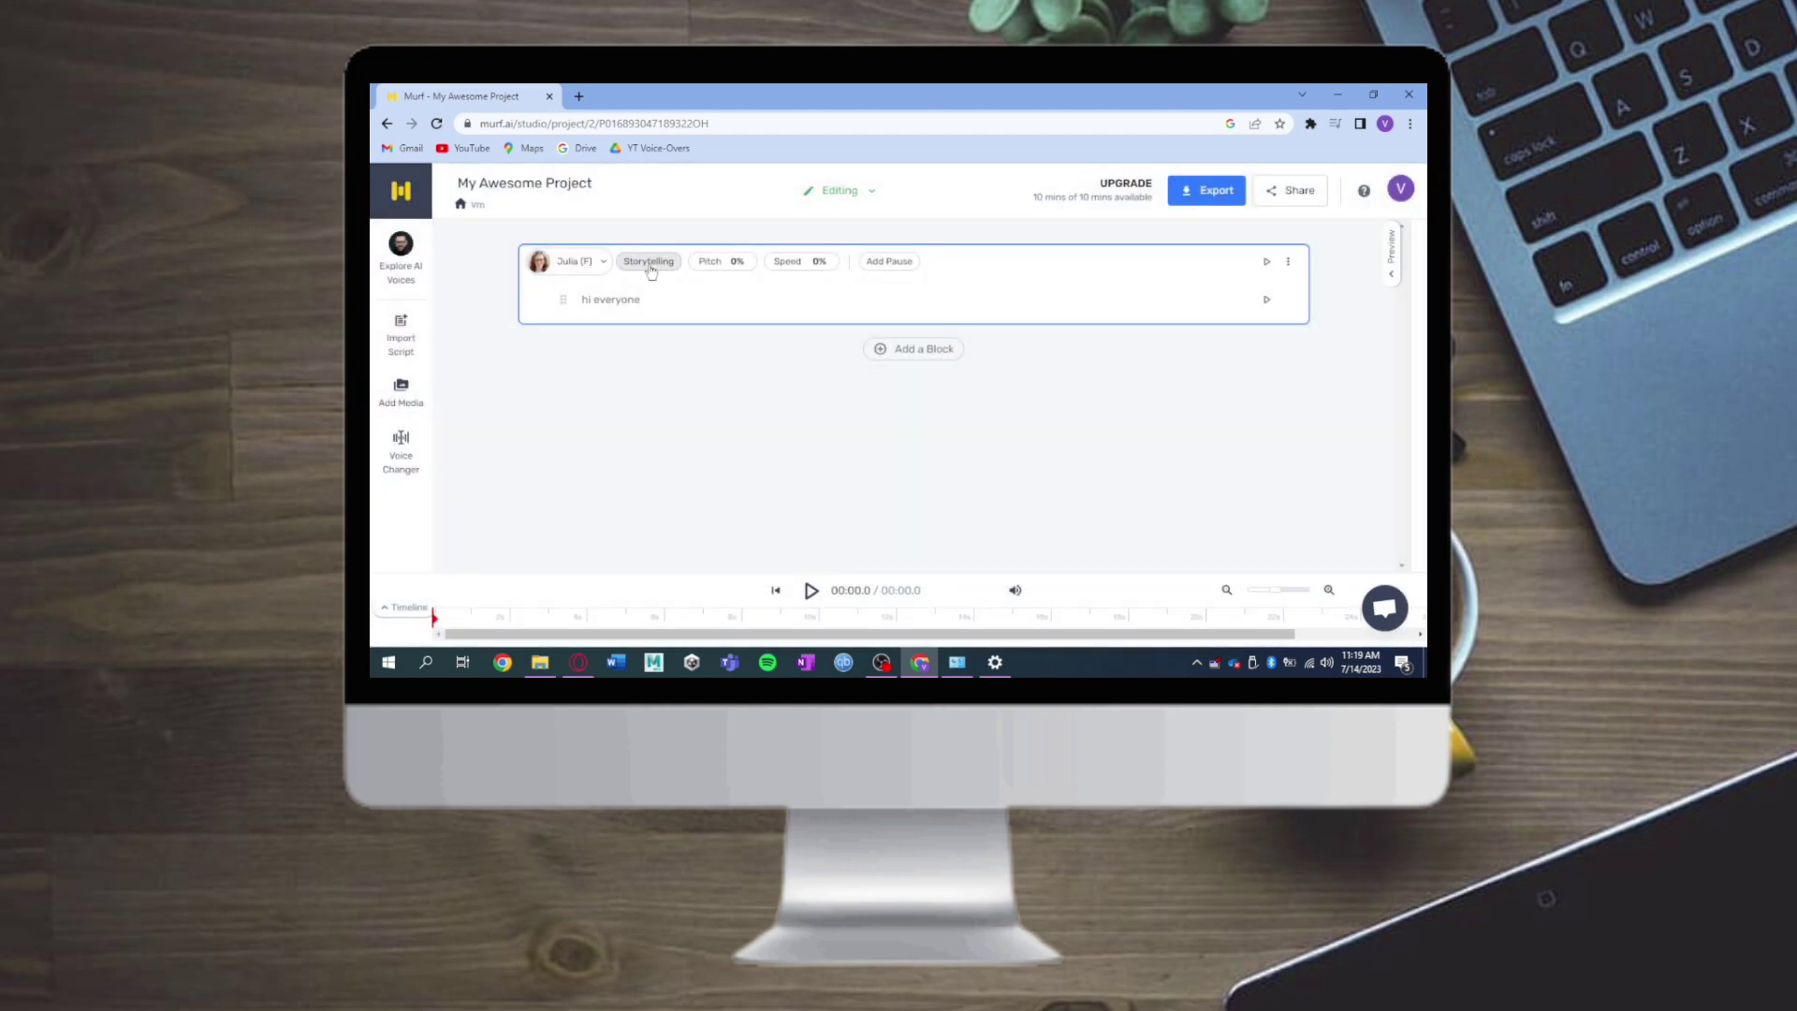
left_click(650, 266)
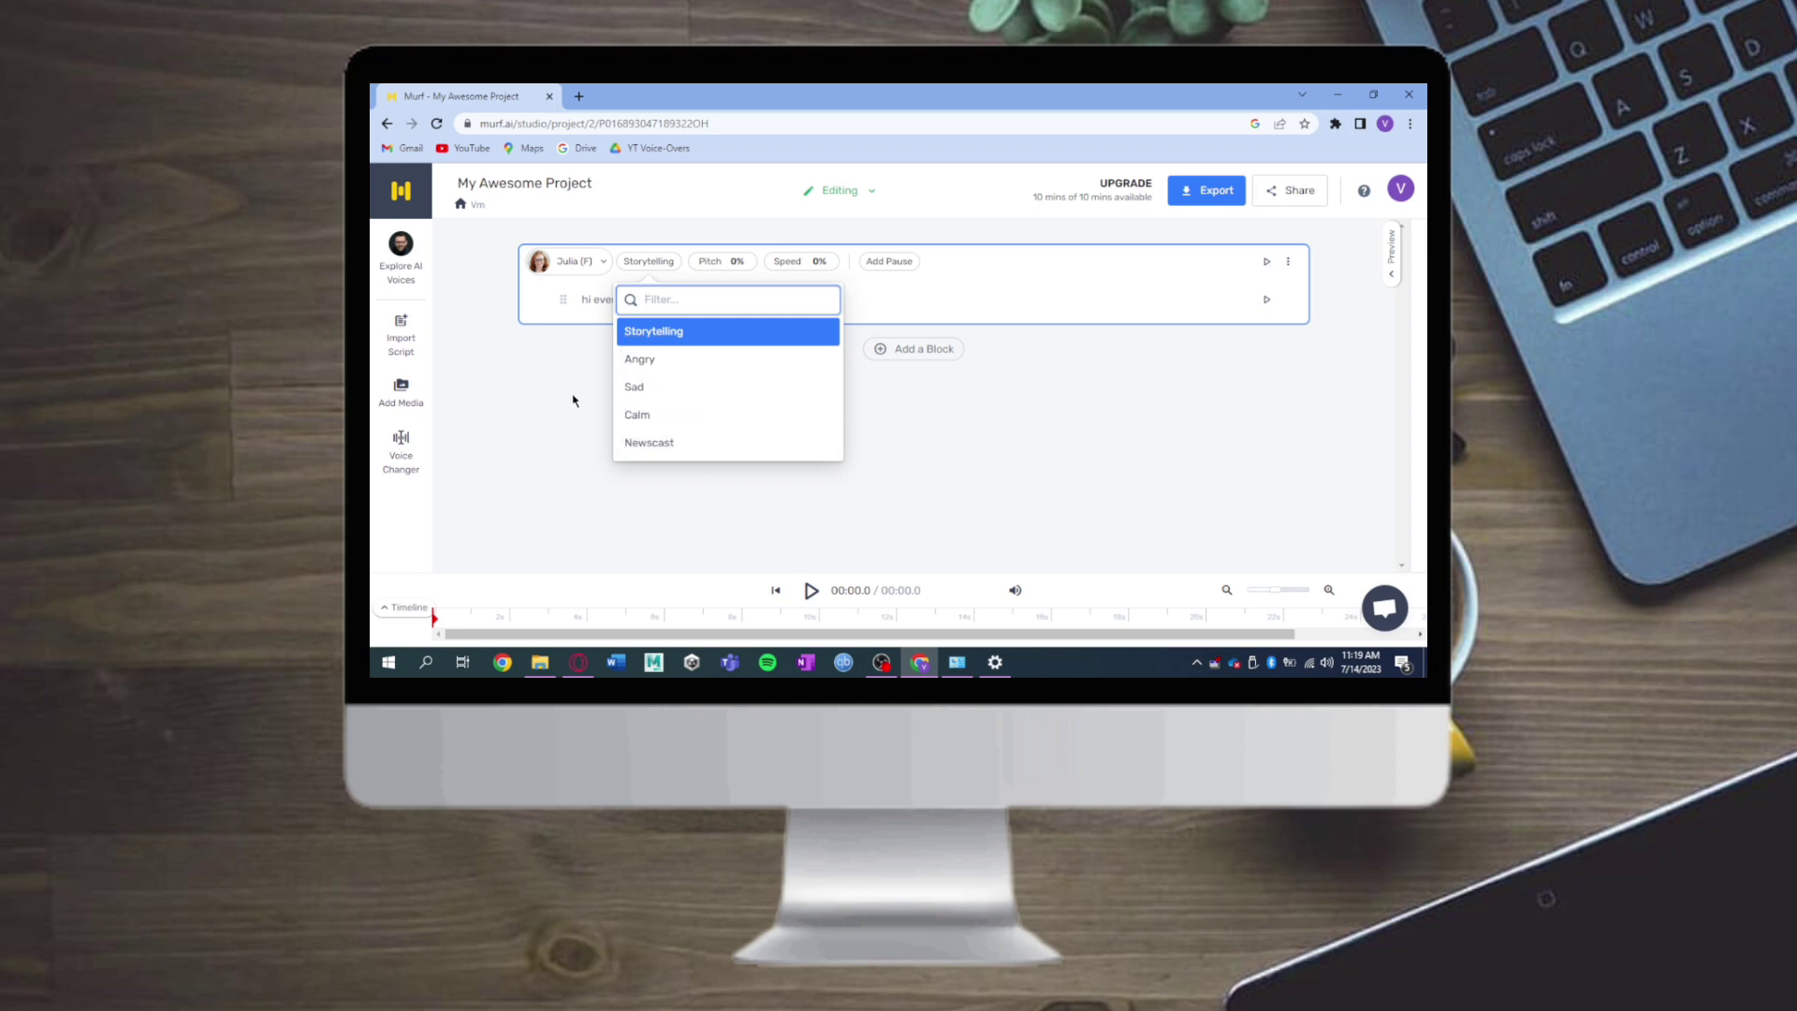
left_click(624, 334)
left_click(720, 259)
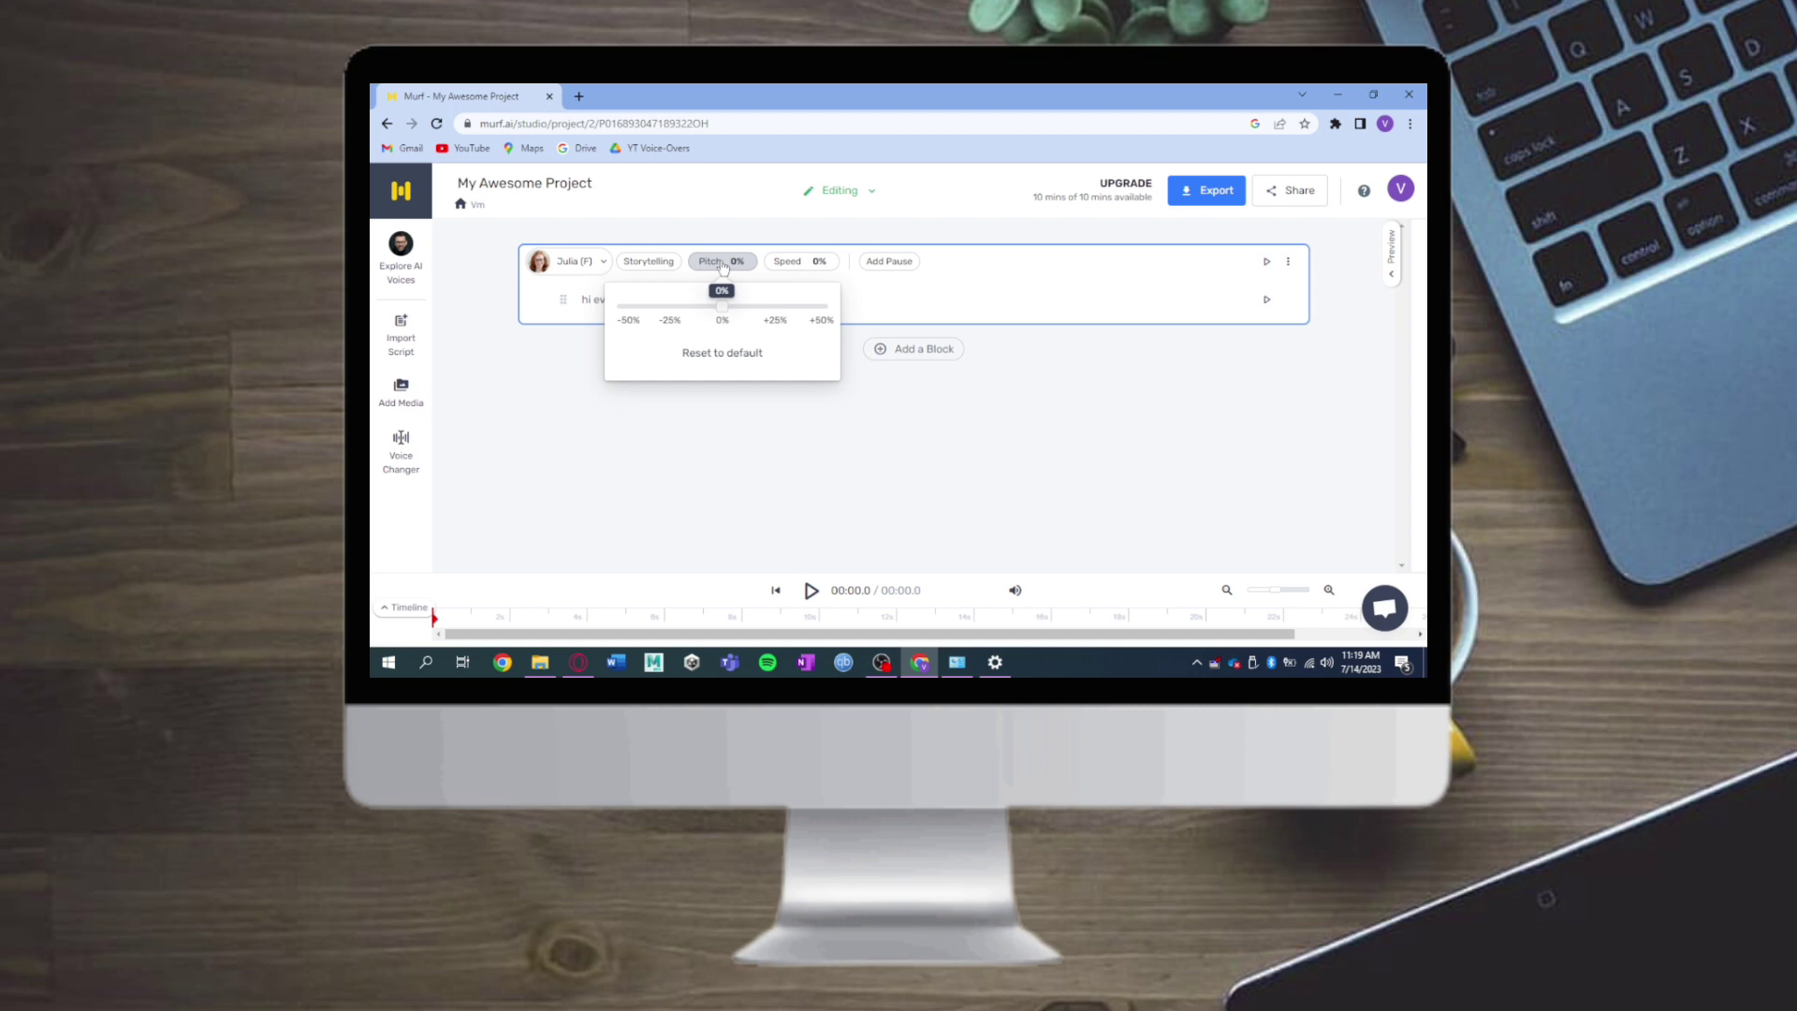
left_click(823, 265)
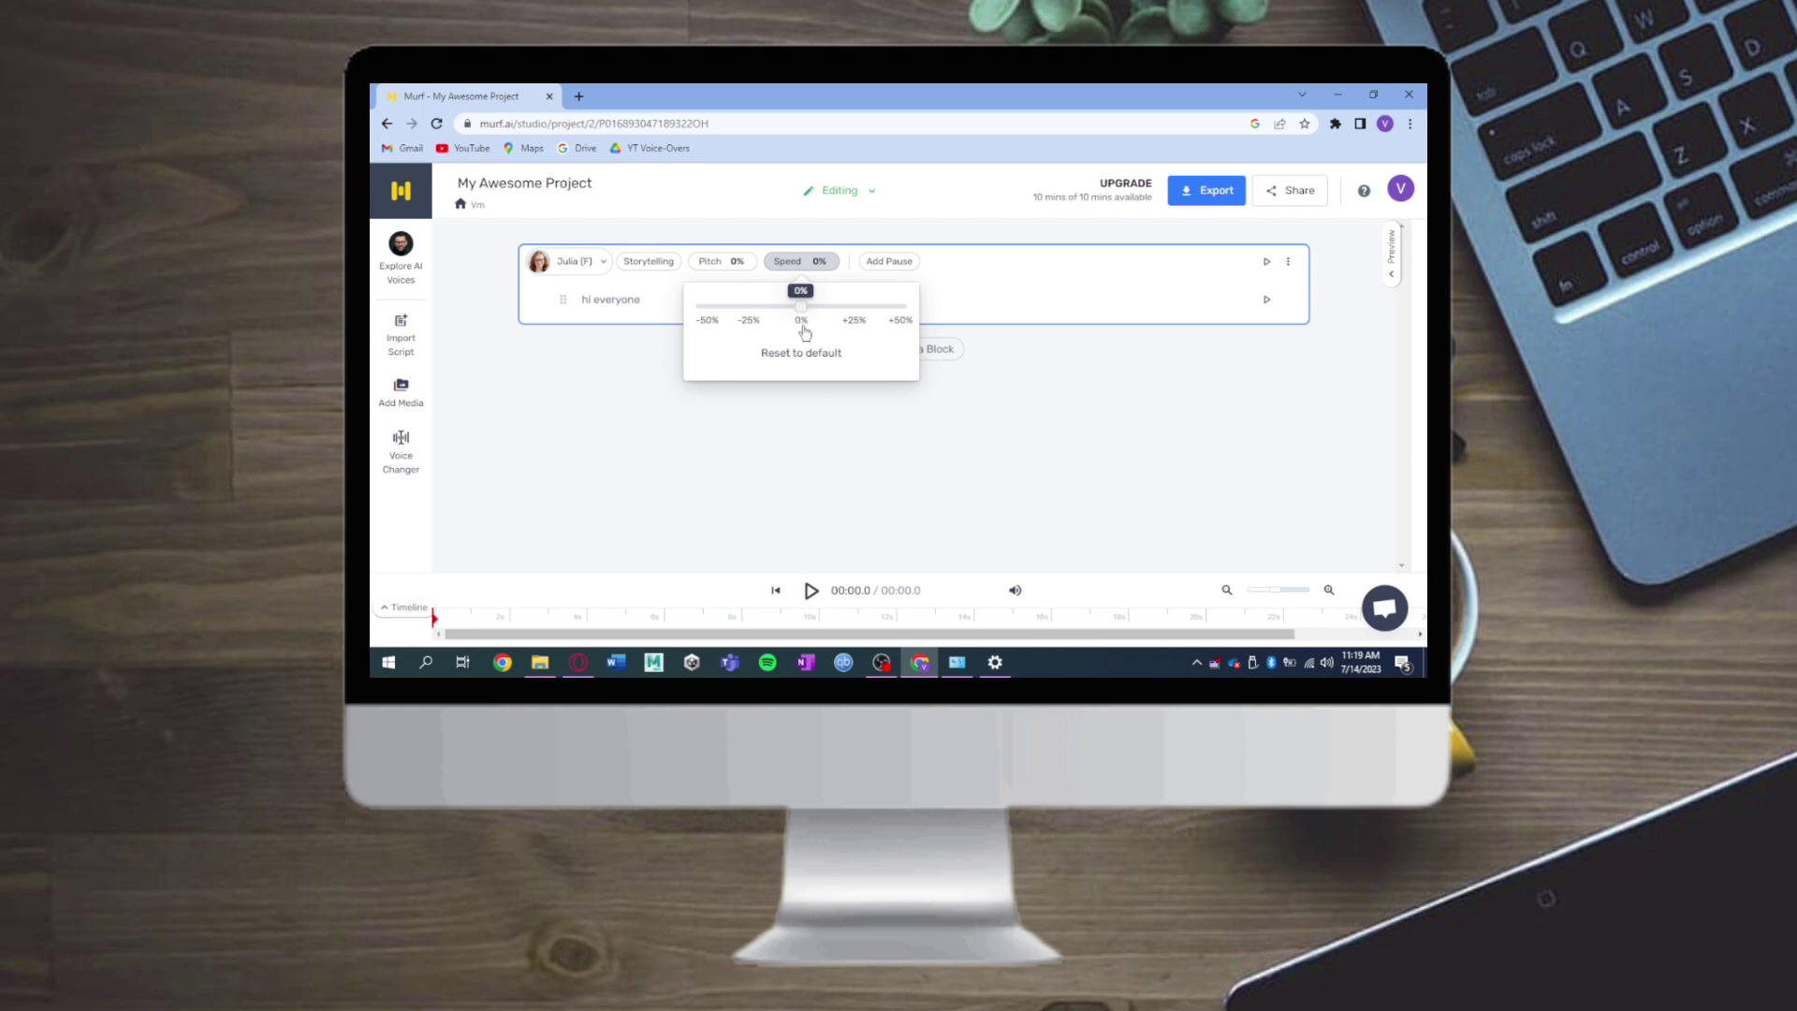
left_click(840, 408)
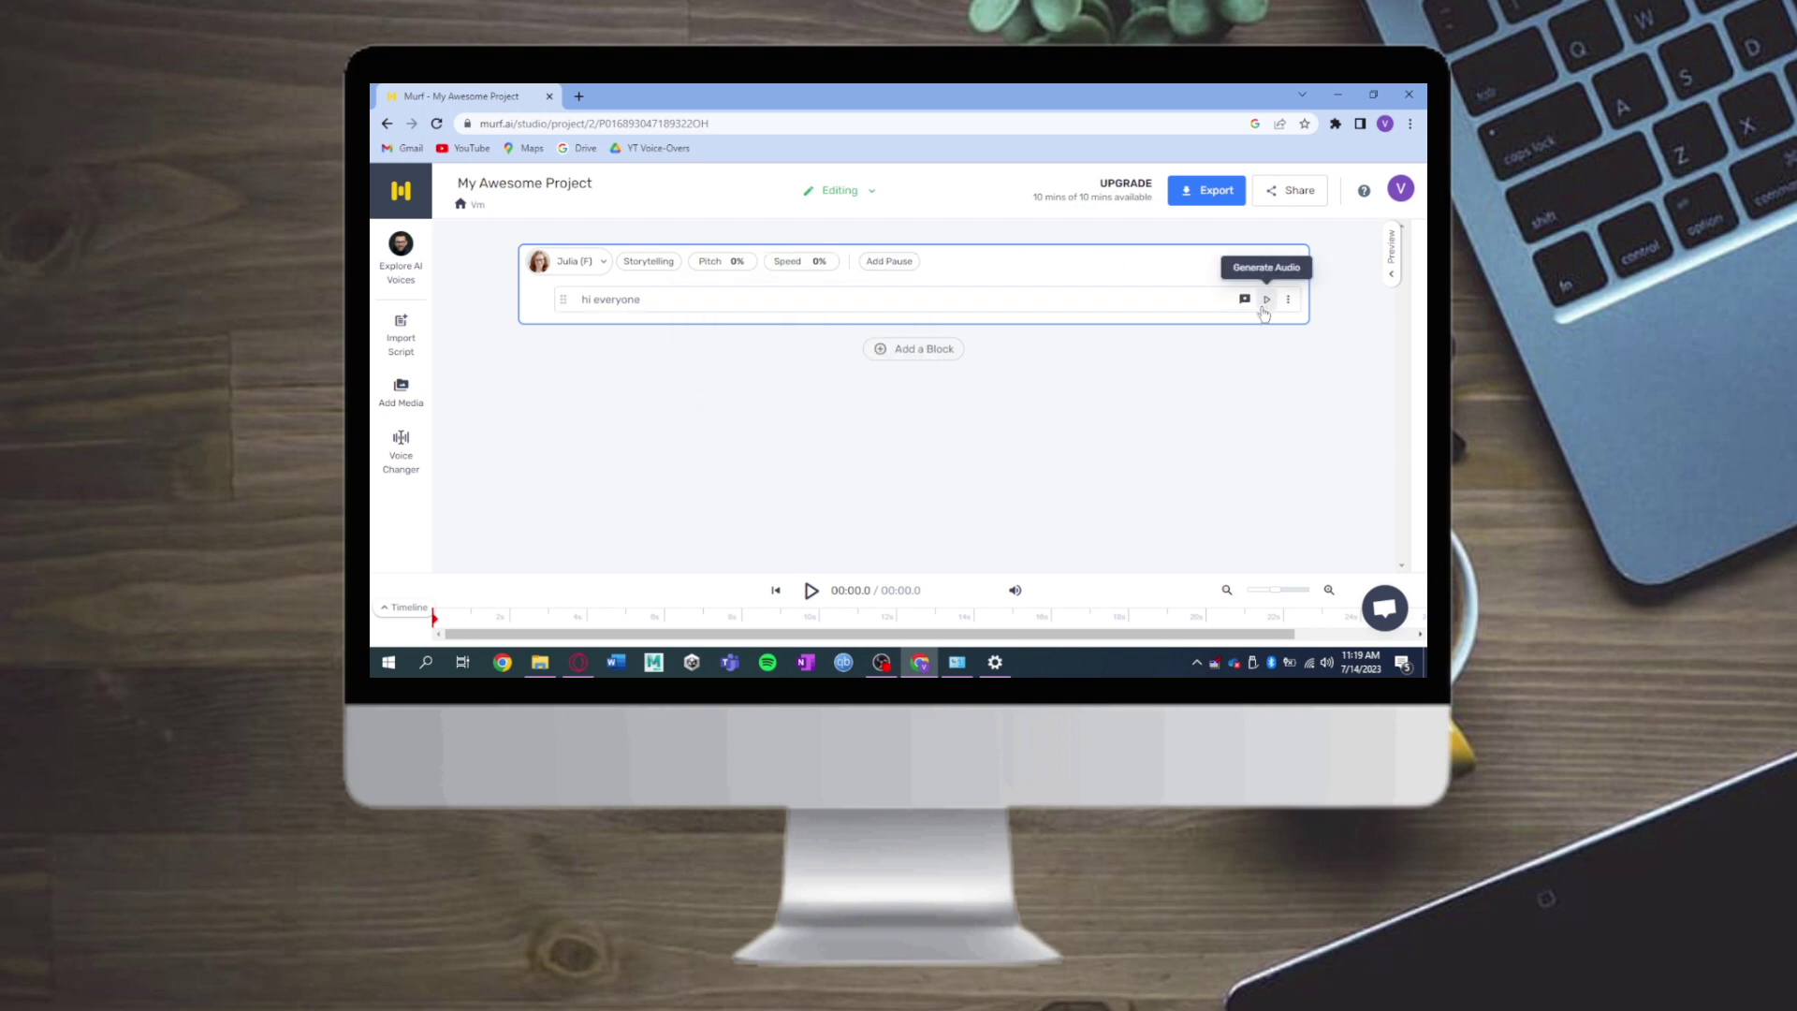
mouse_move(1244, 299)
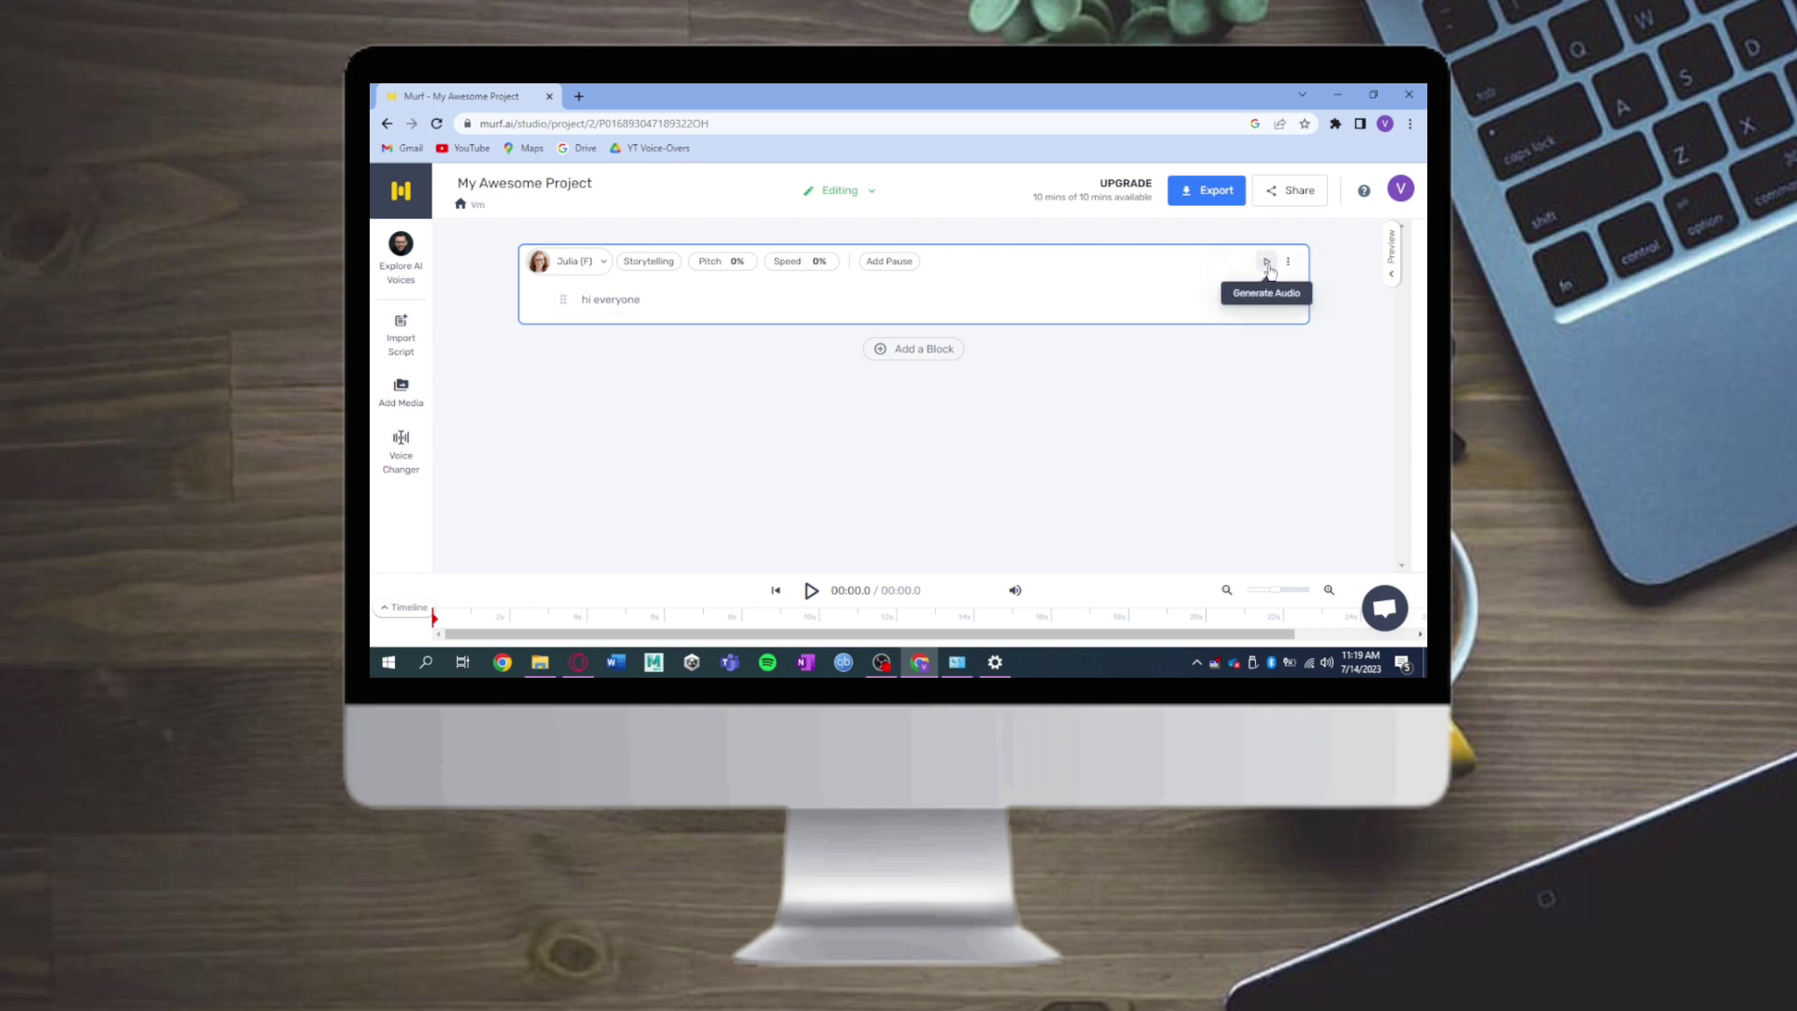
mouse_move(913, 300)
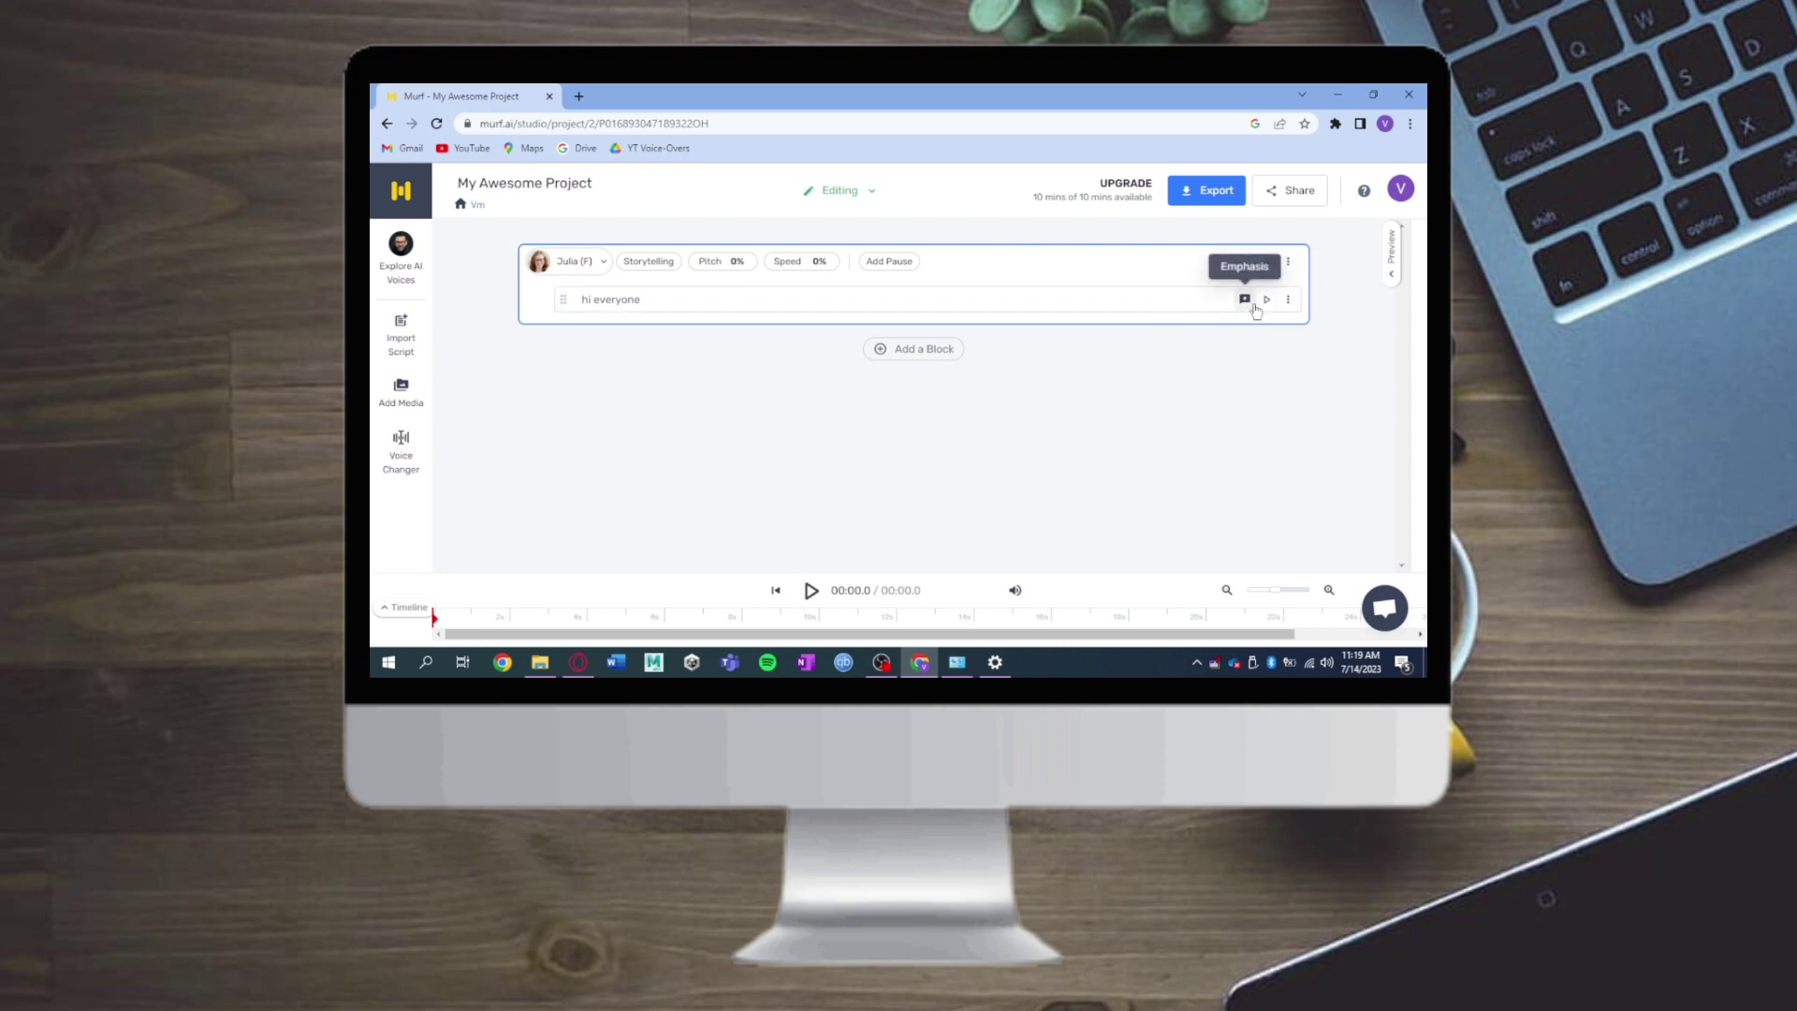
Step: Play Julia's 1.3-second 'hi everyone' preview, then view the block's options menu
left_click(1266, 301)
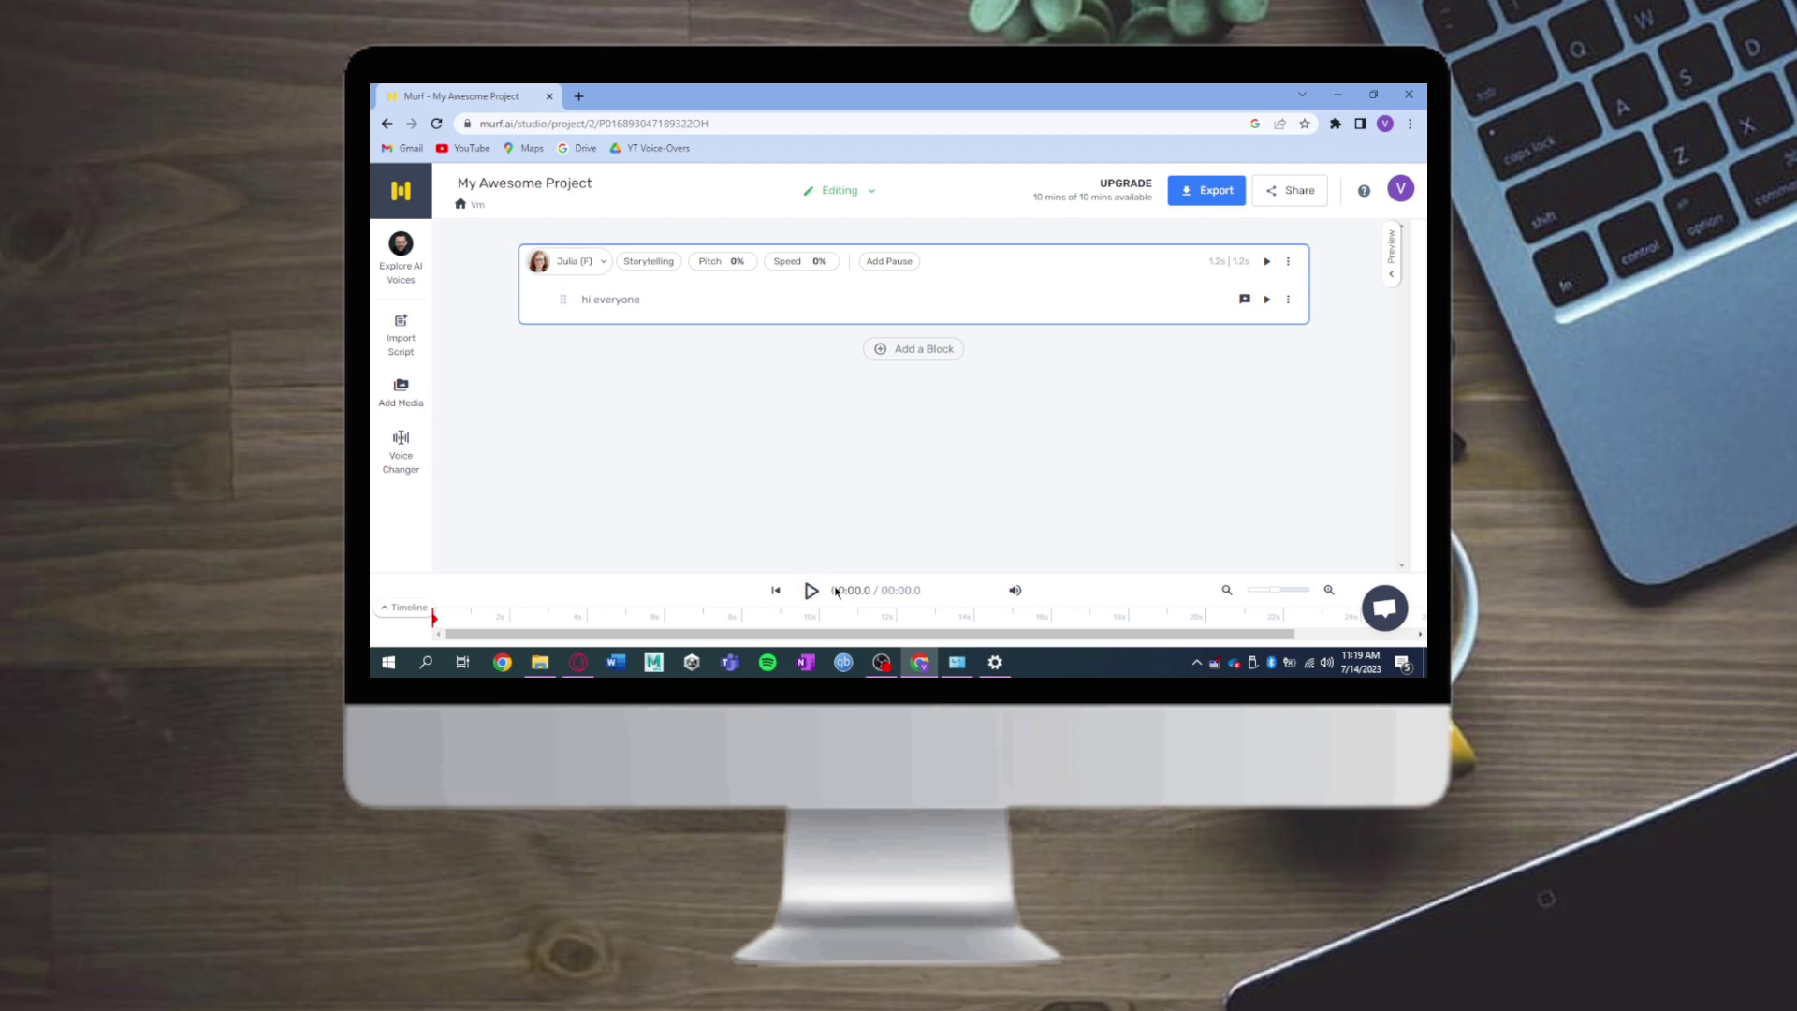
left_click(812, 592)
left_click(813, 591)
left_click(1287, 301)
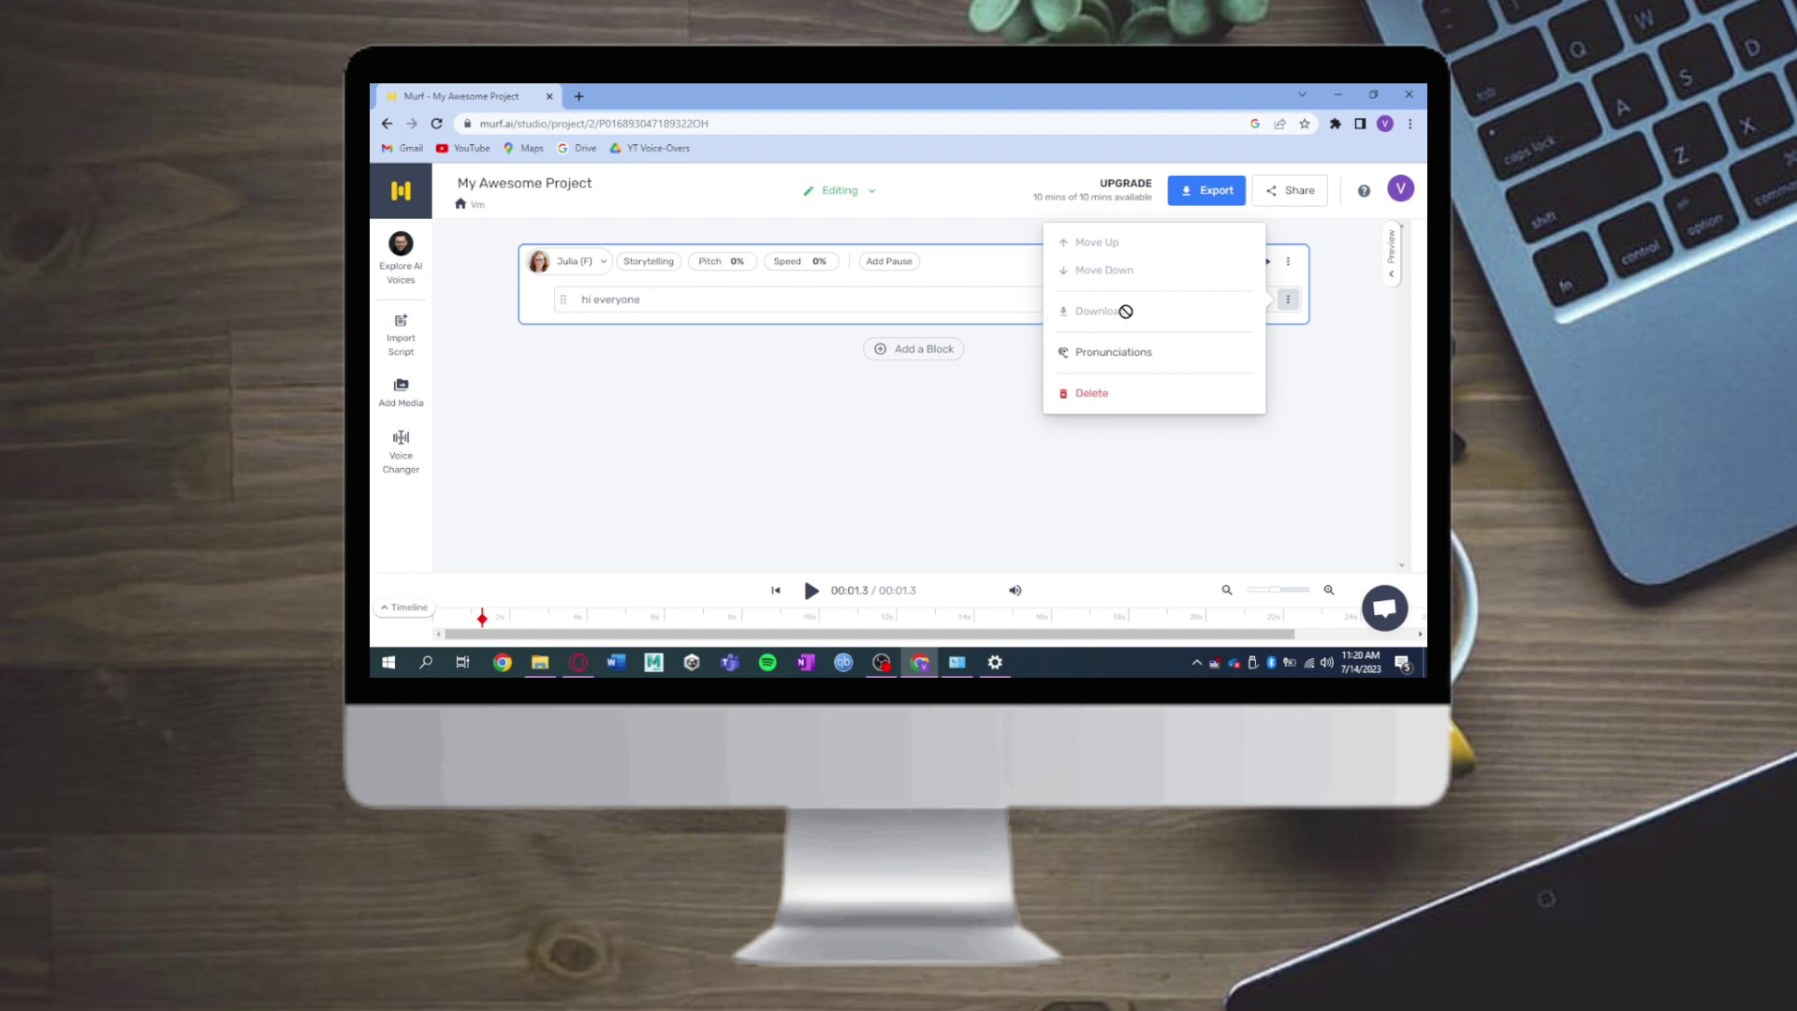
Step: Add an empty block under 'hi everyone' and give it the Ryan (M) voice
left_click(860, 411)
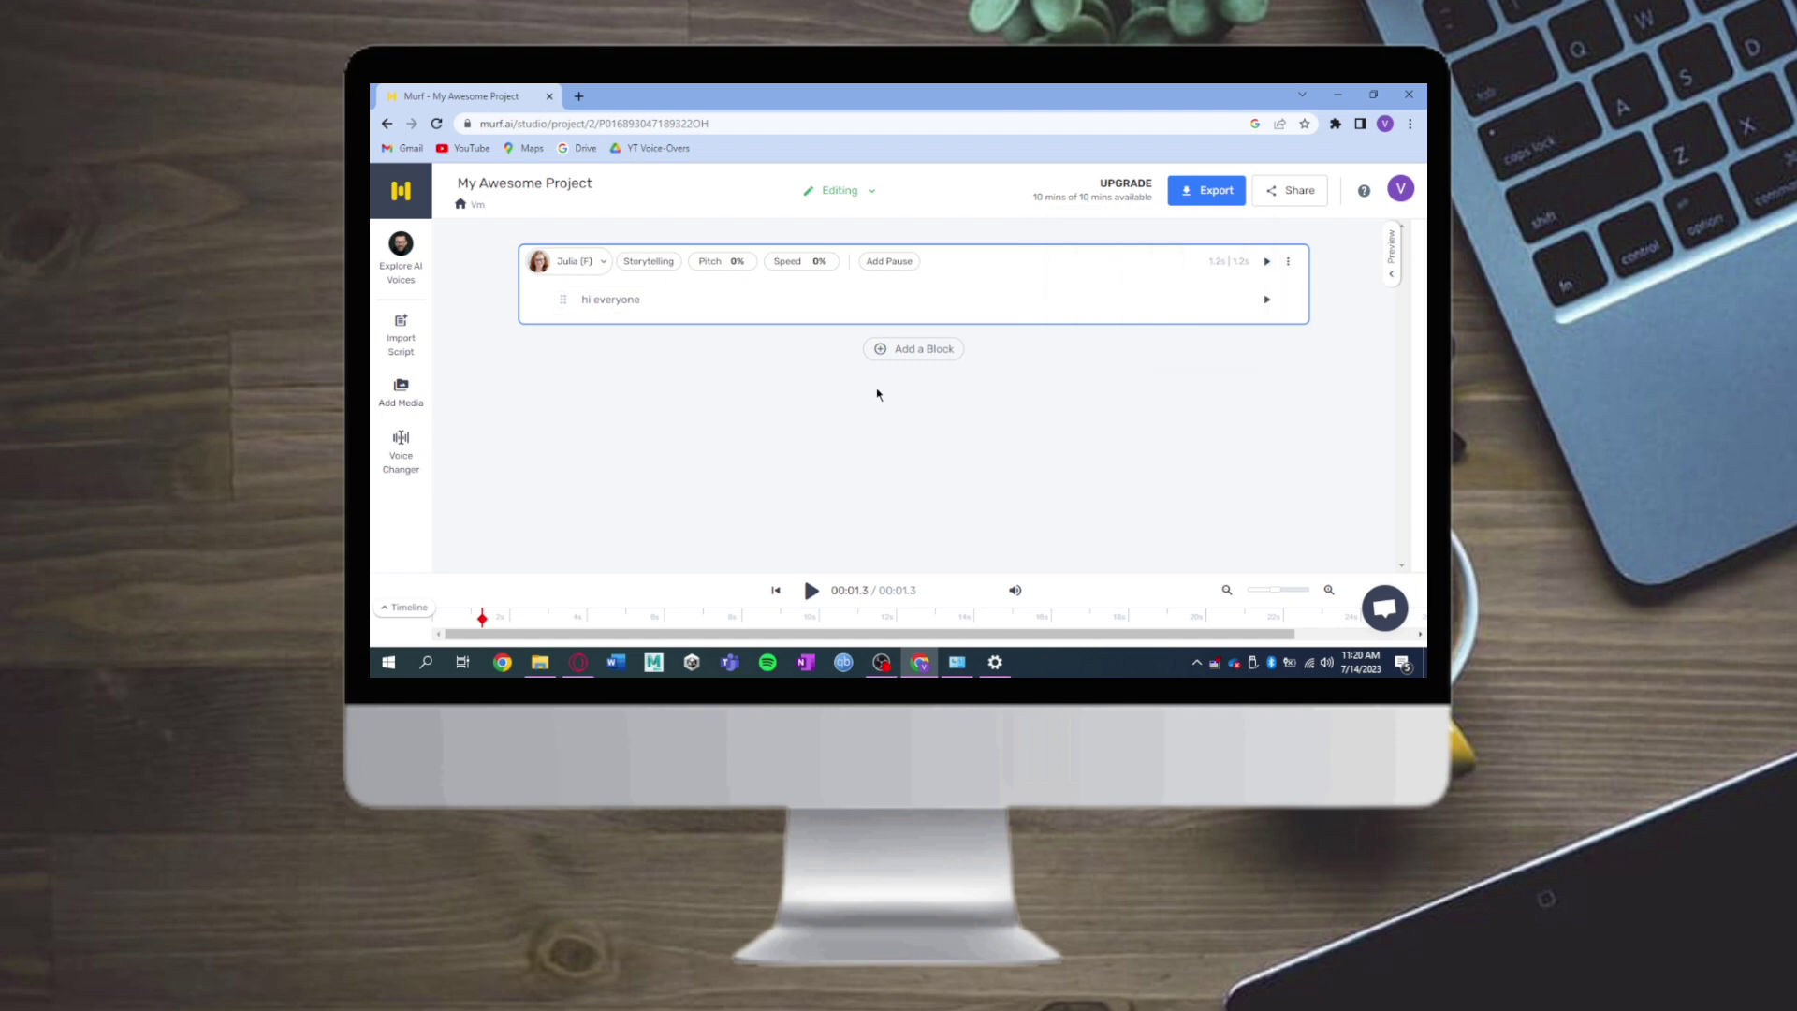
left_click(885, 349)
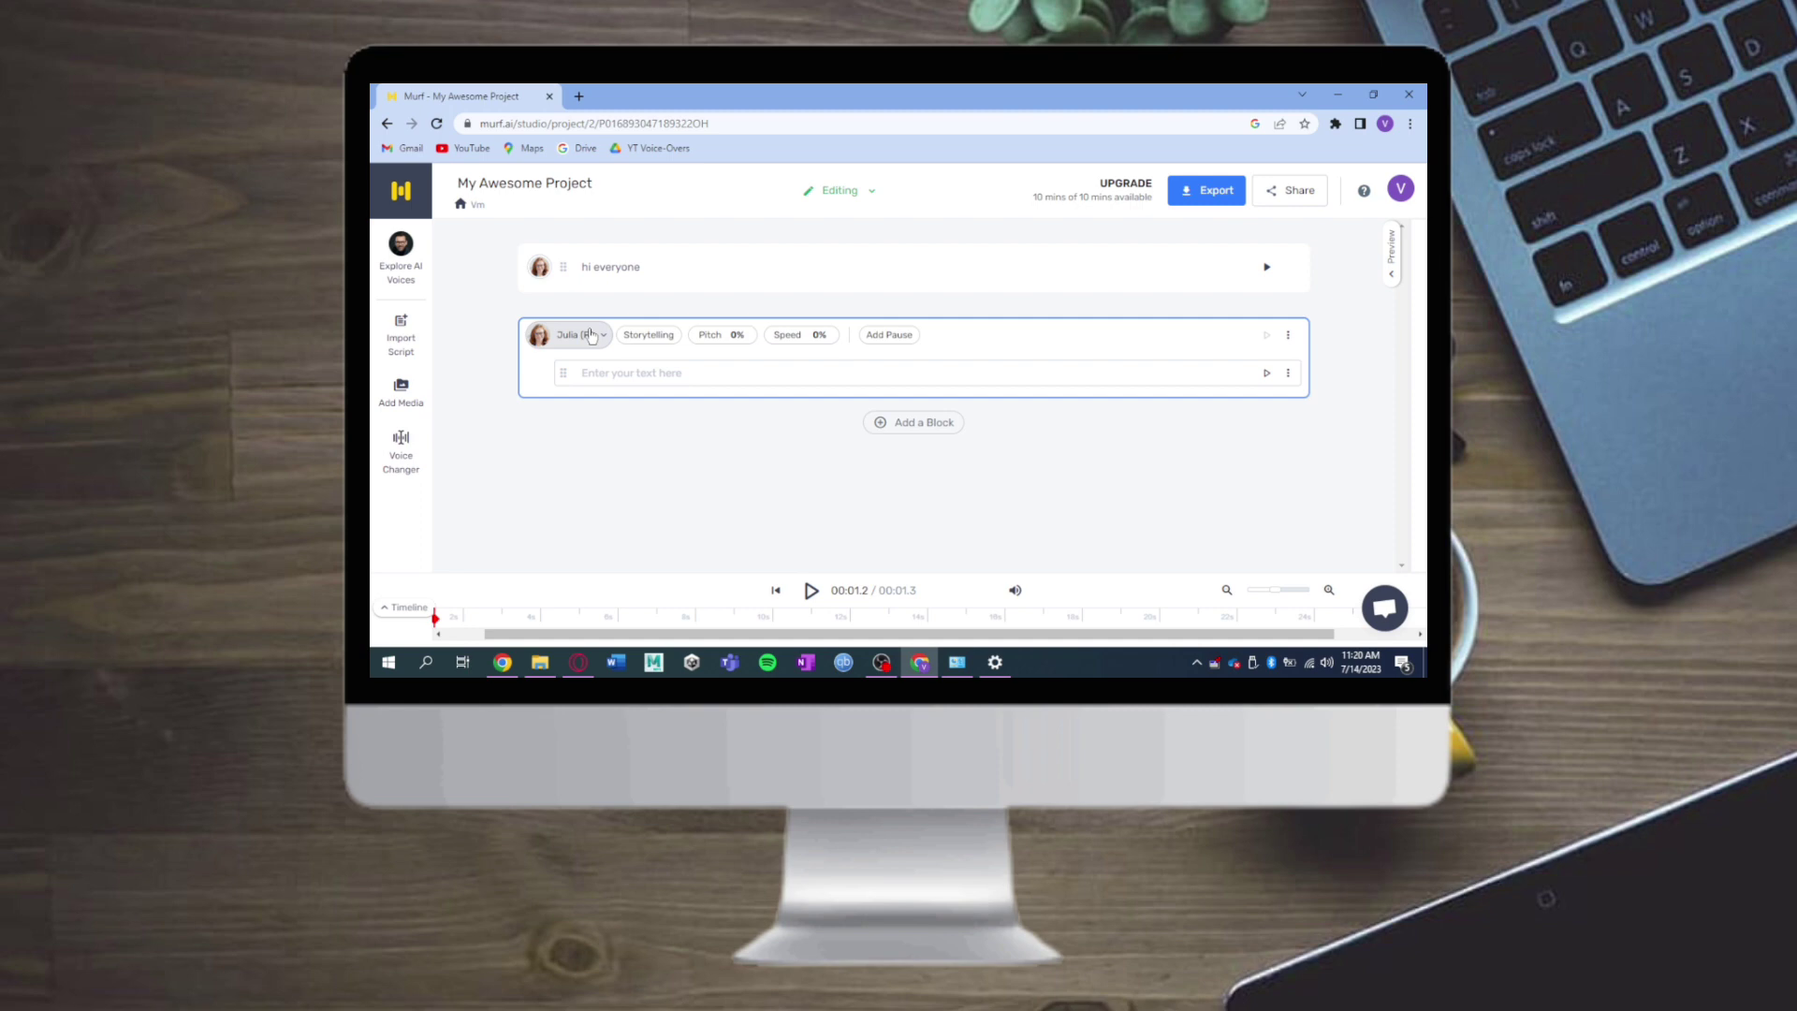
left_click(573, 335)
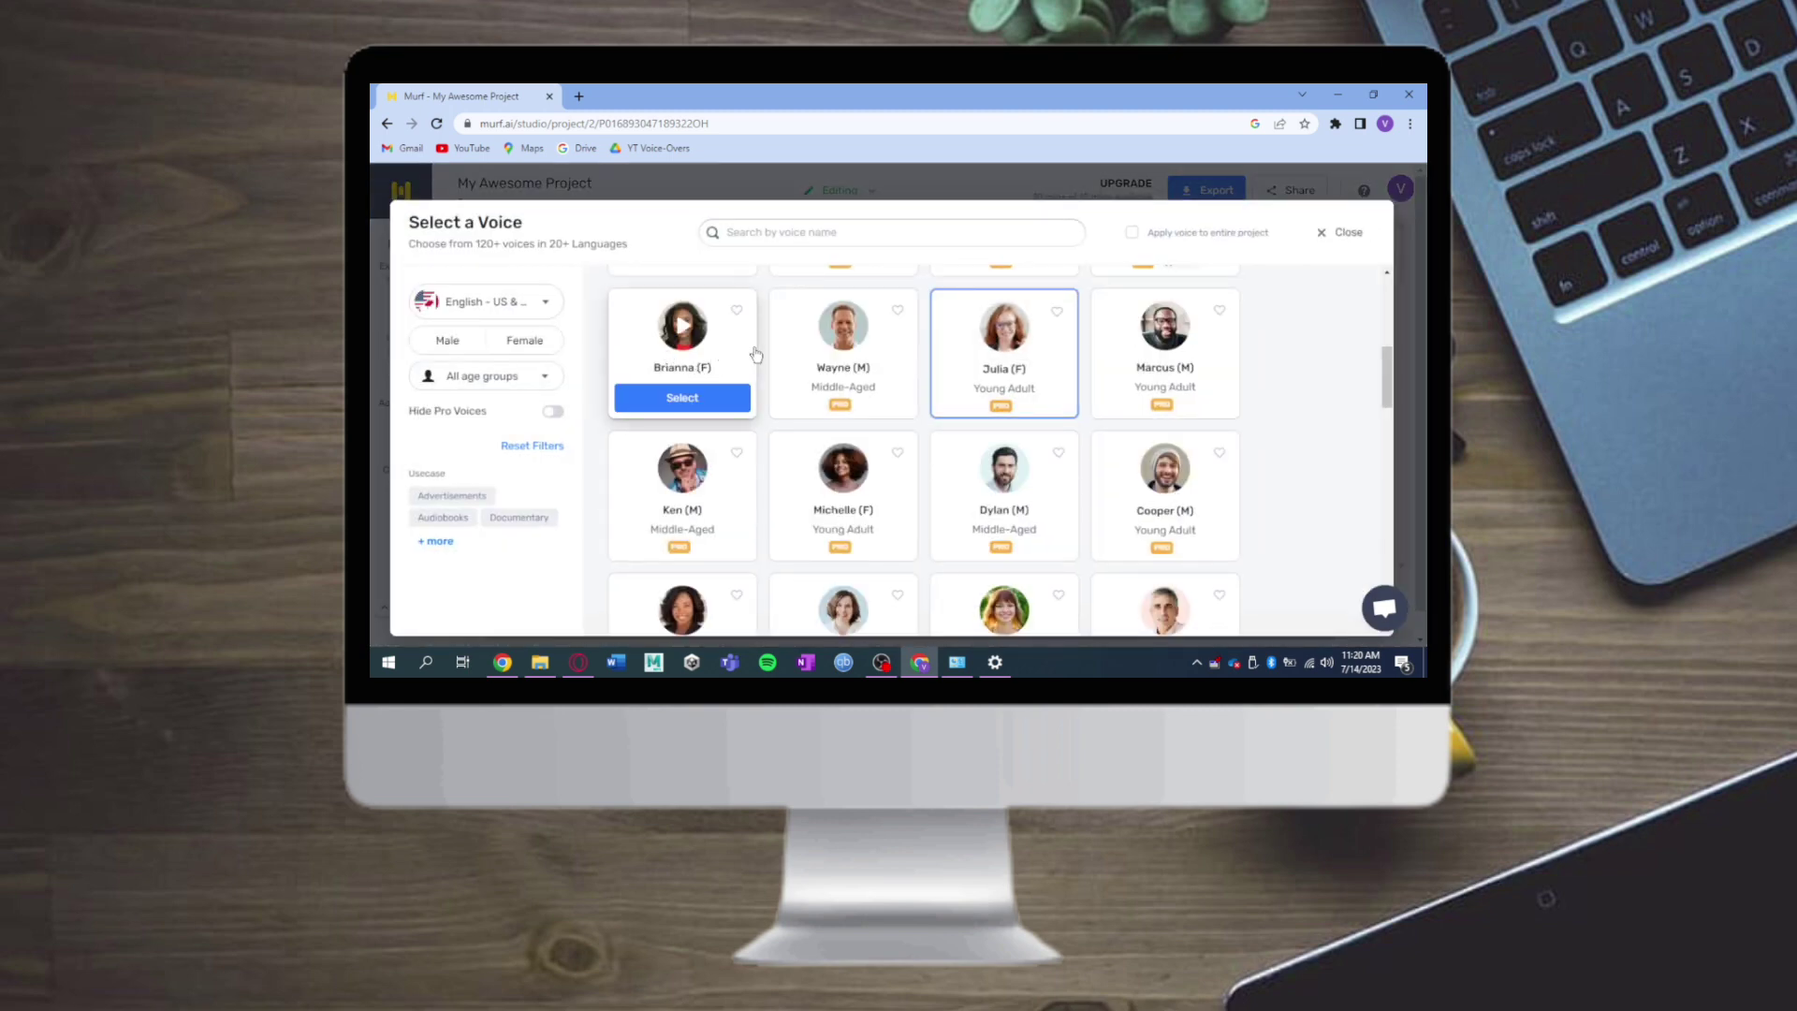
scroll(1030, 510, "down", 3)
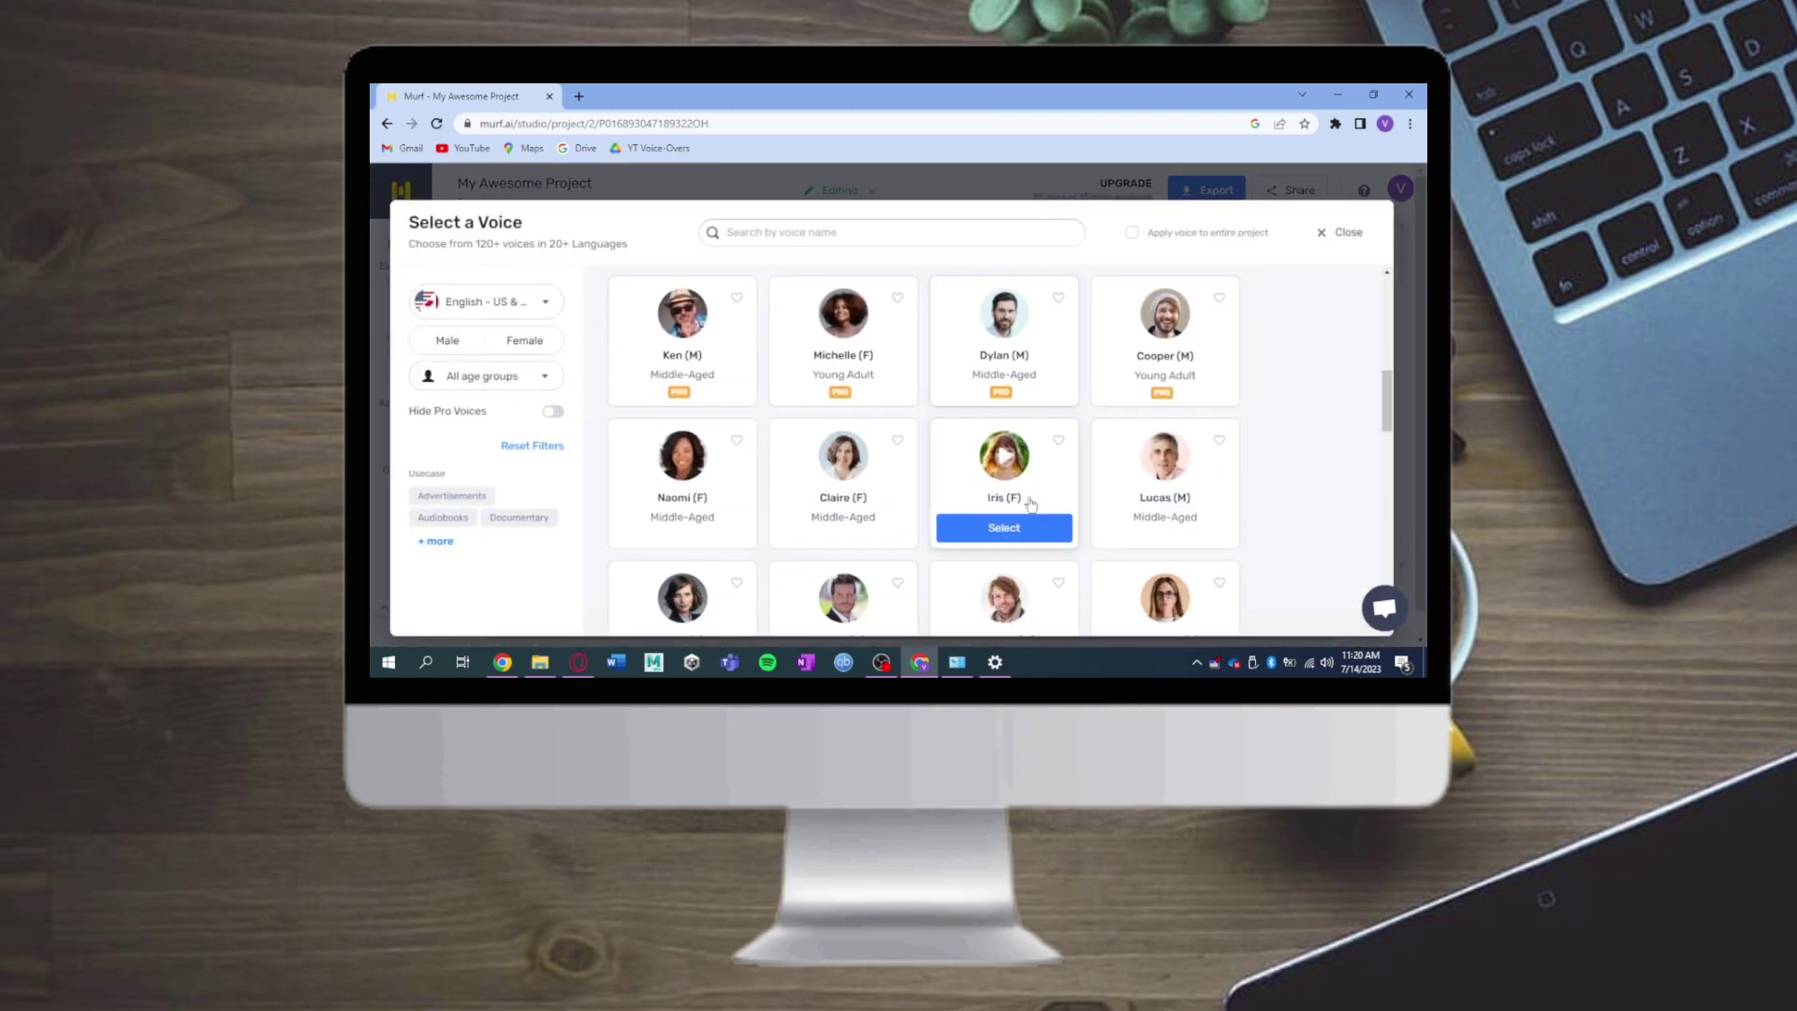
scroll(849, 503, "down", 3)
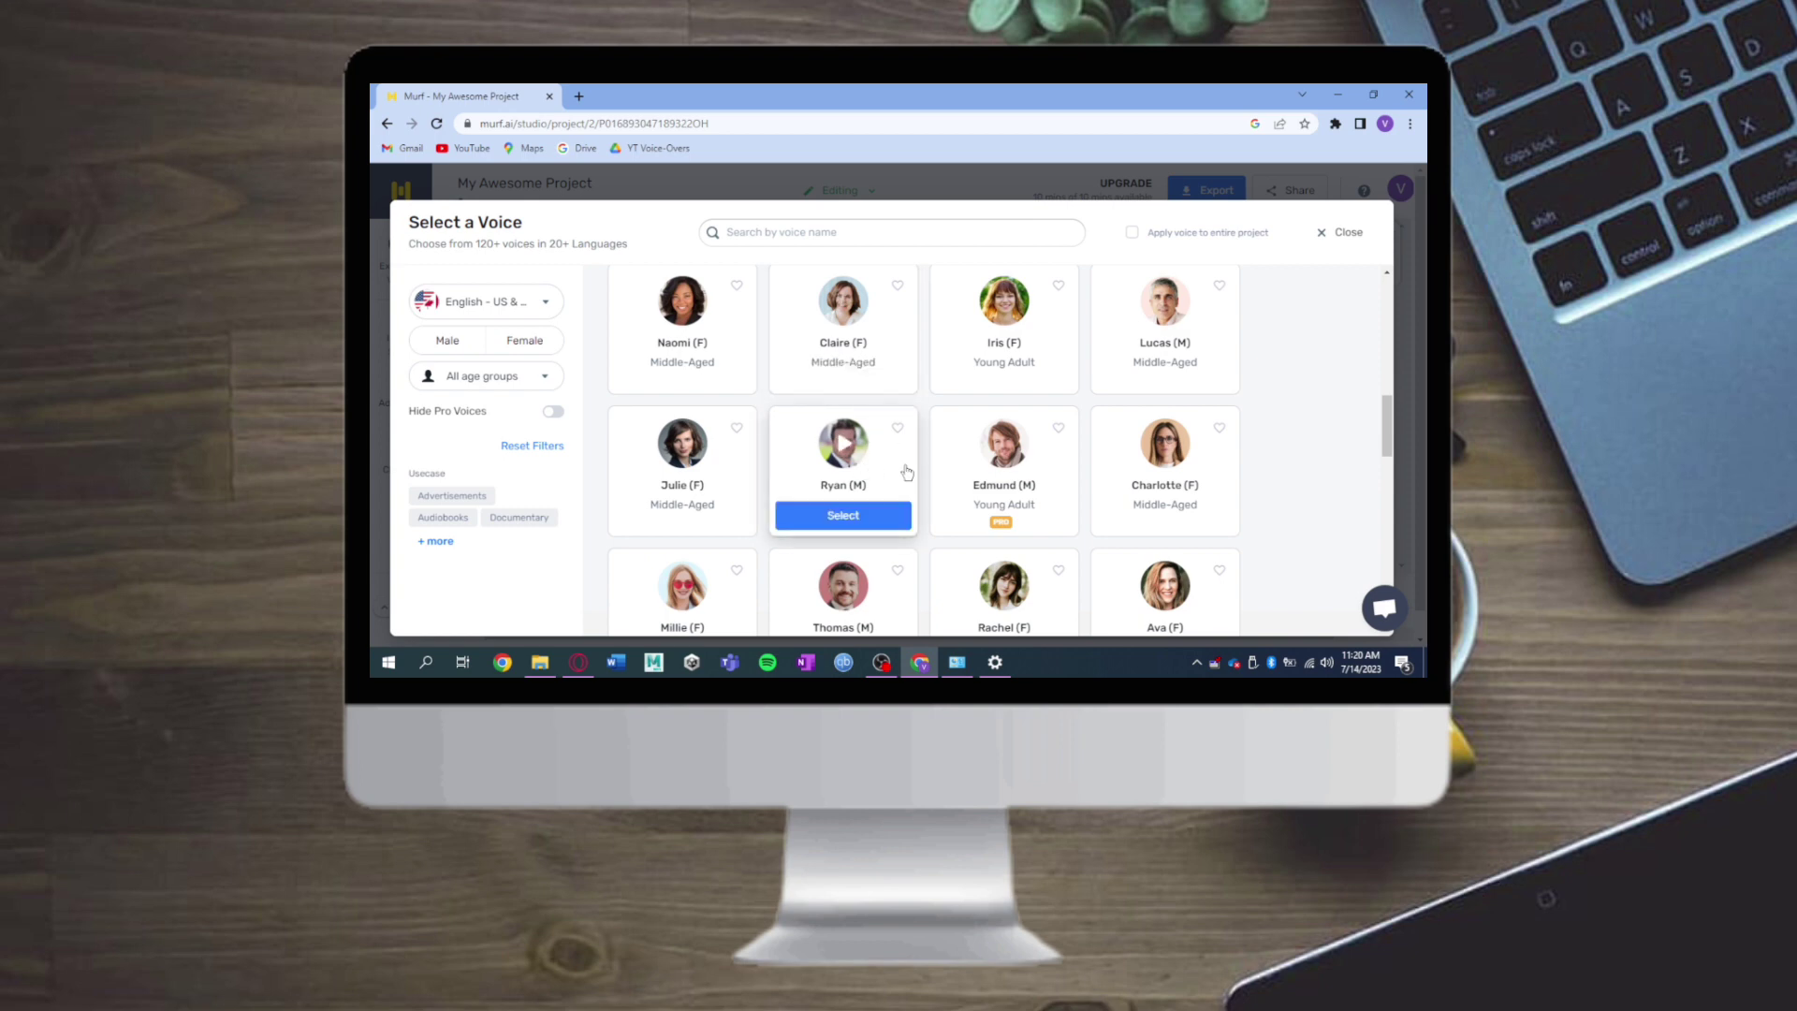
left_click(884, 519)
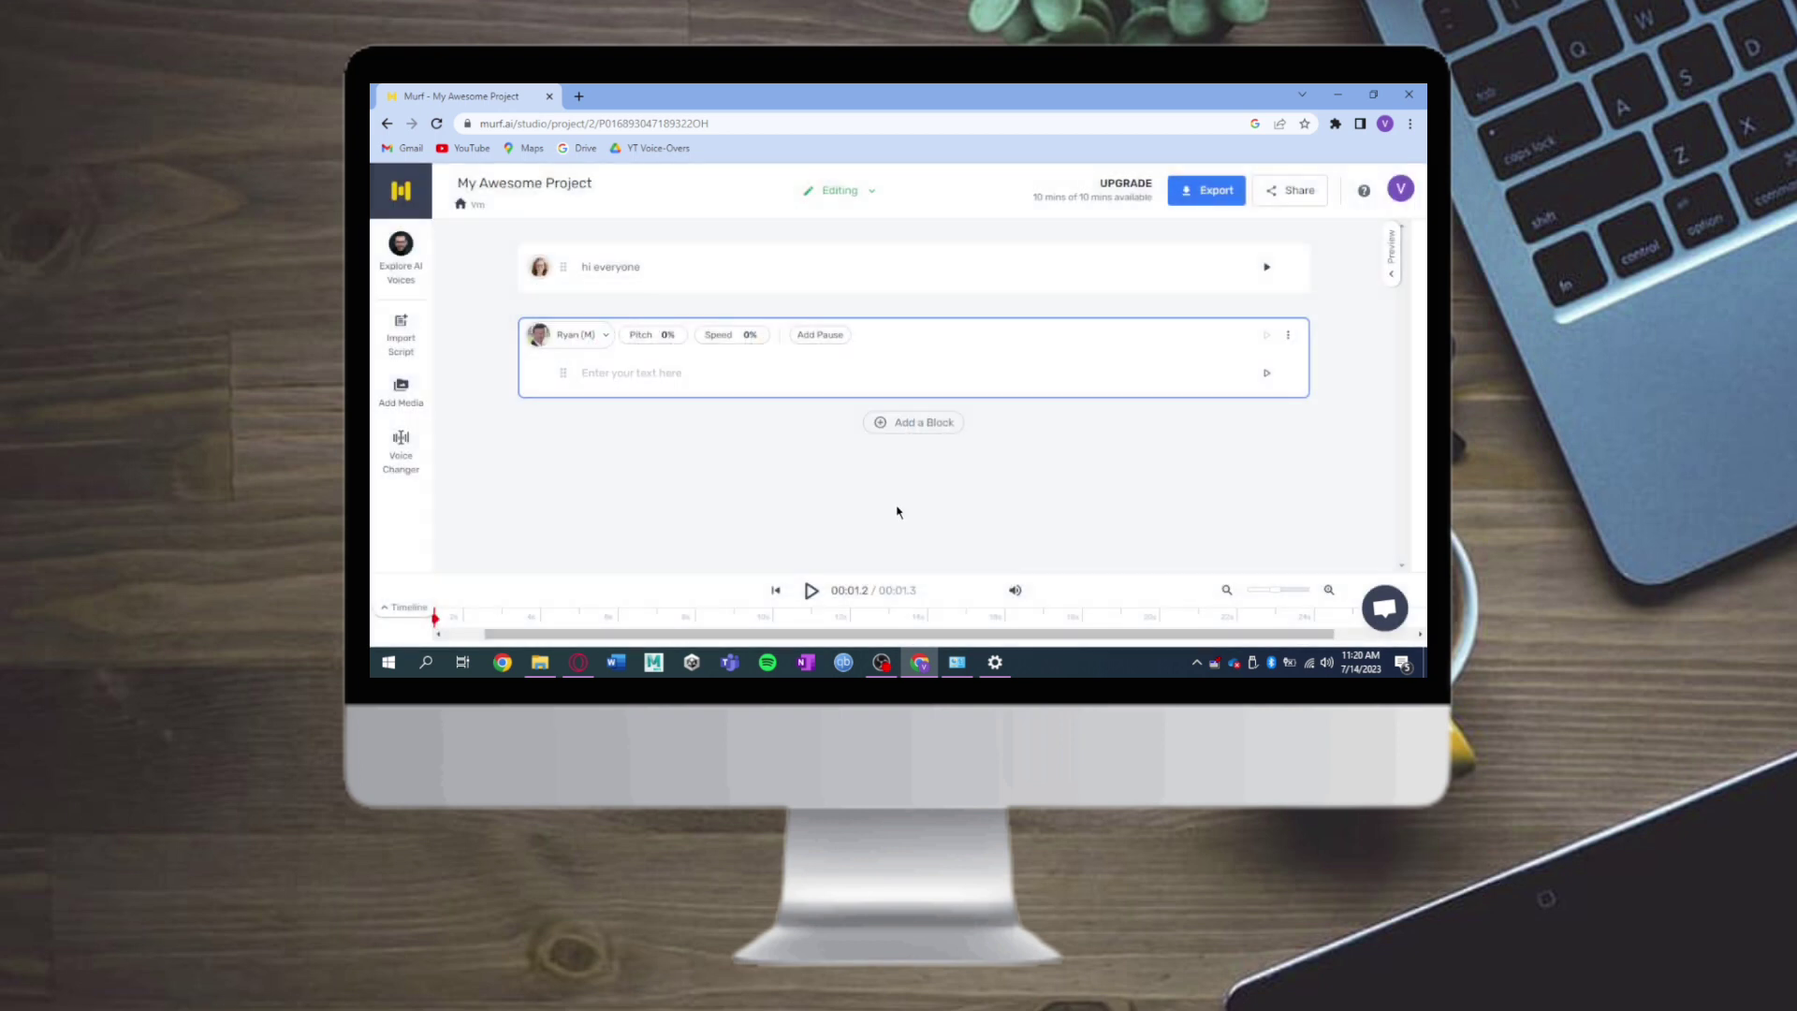
mouse_move(913, 372)
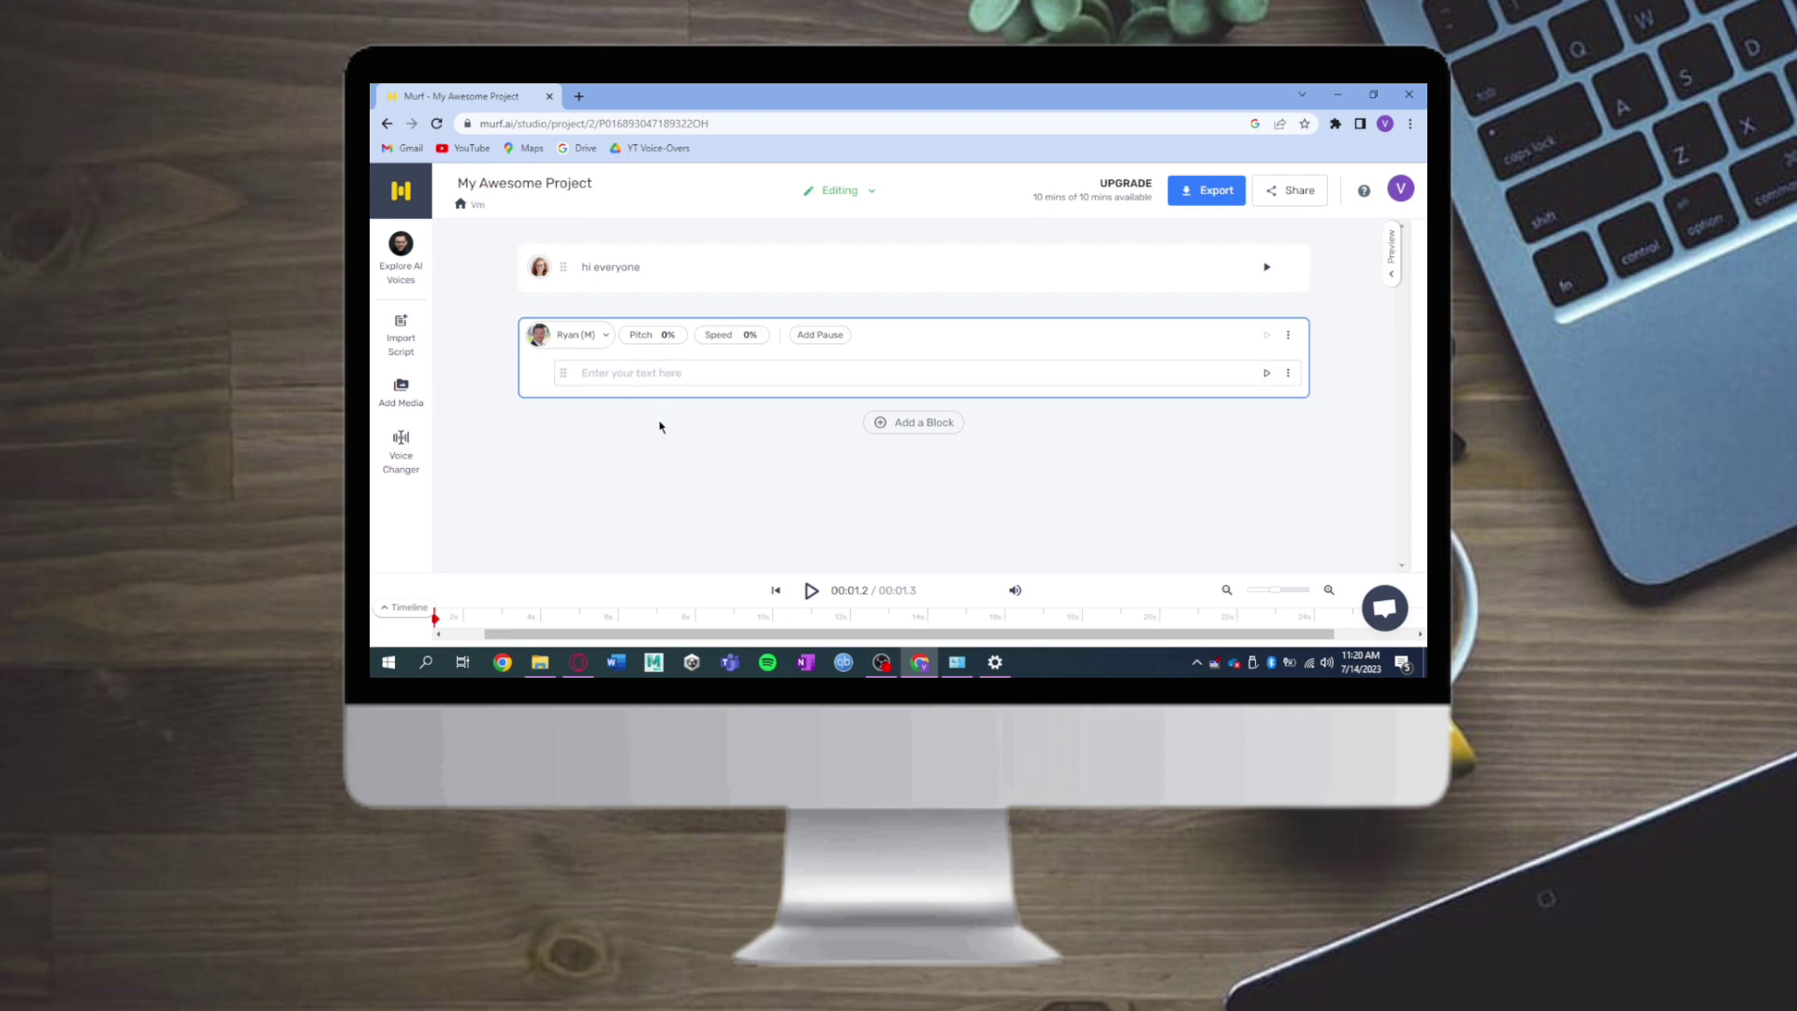
left_click(389, 344)
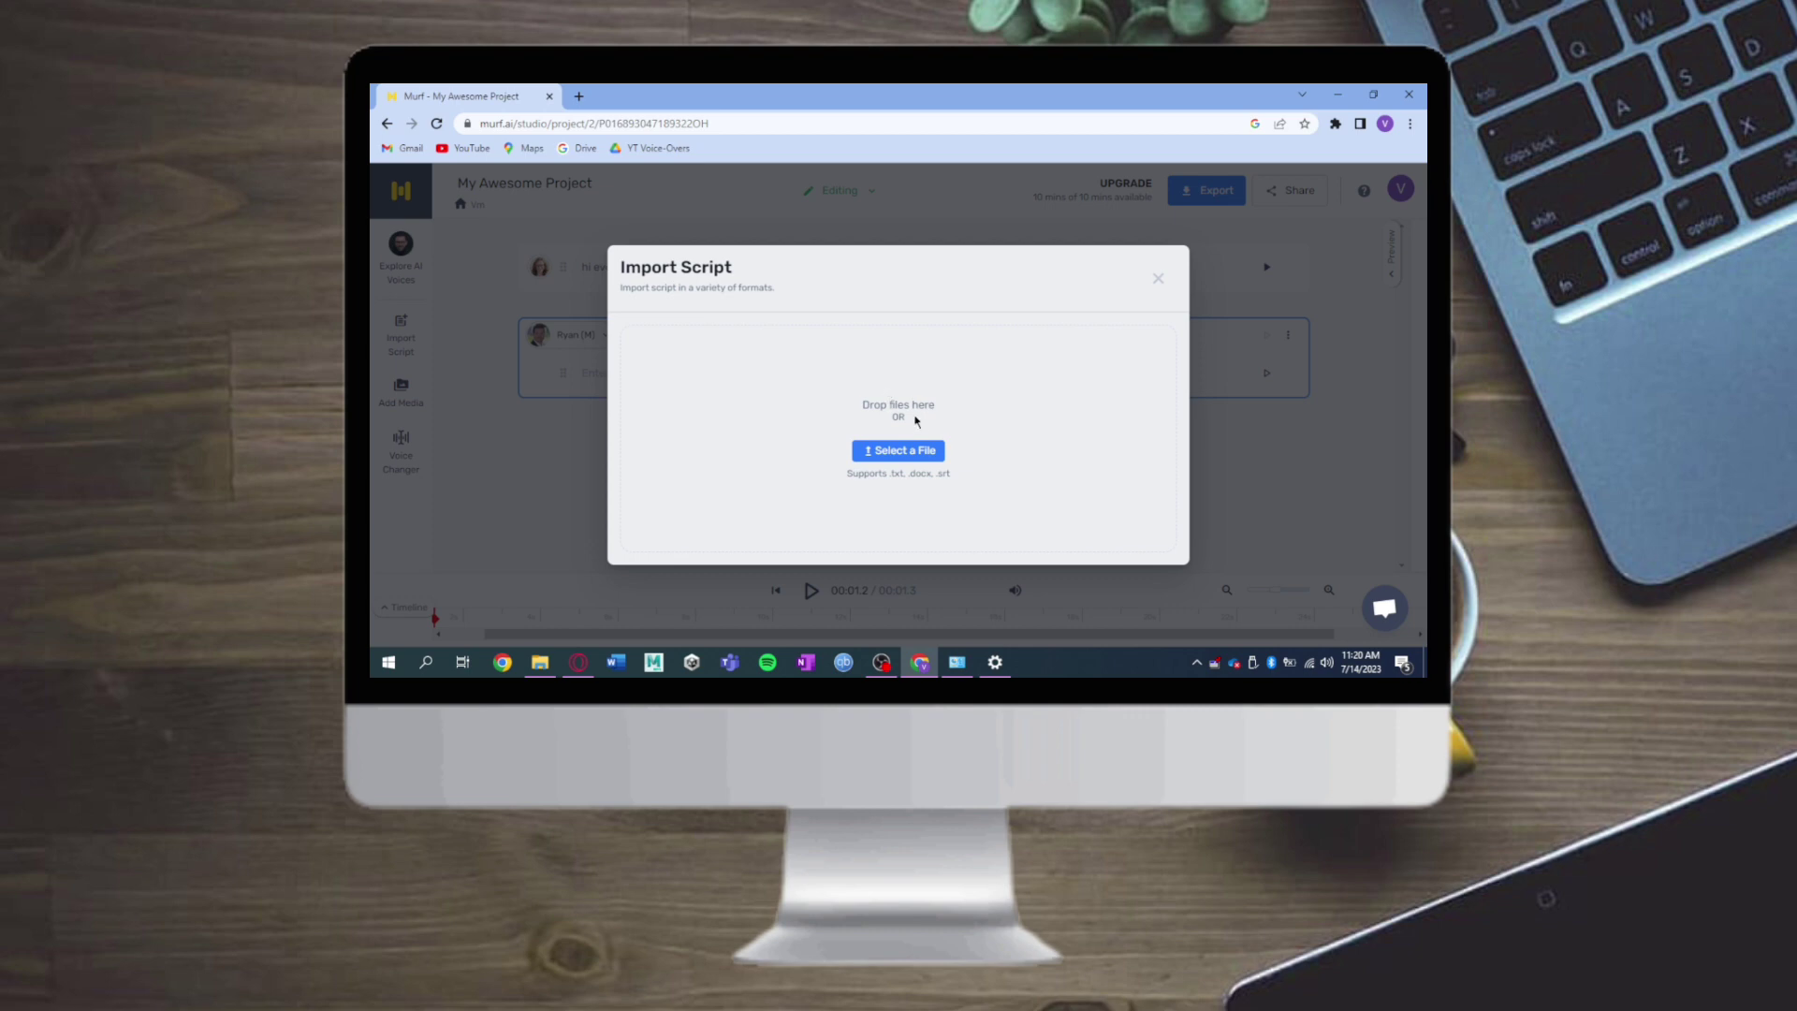
left_click(574, 448)
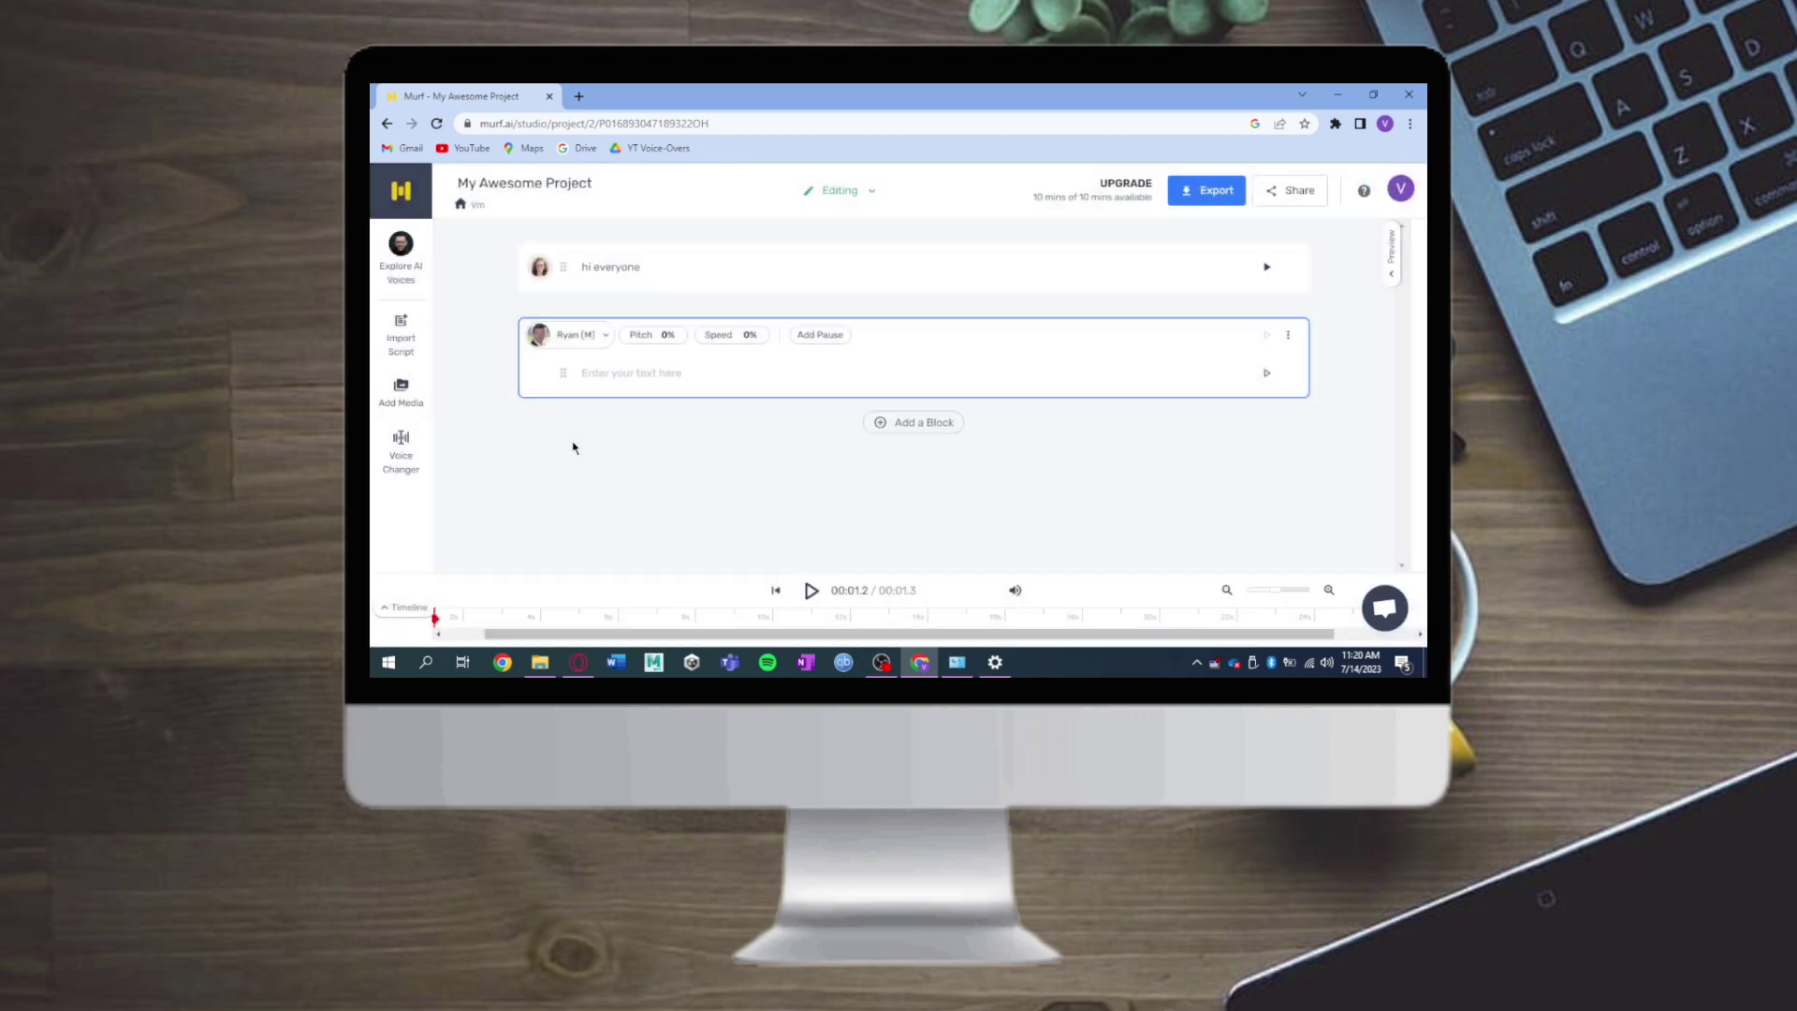
left_click(405, 394)
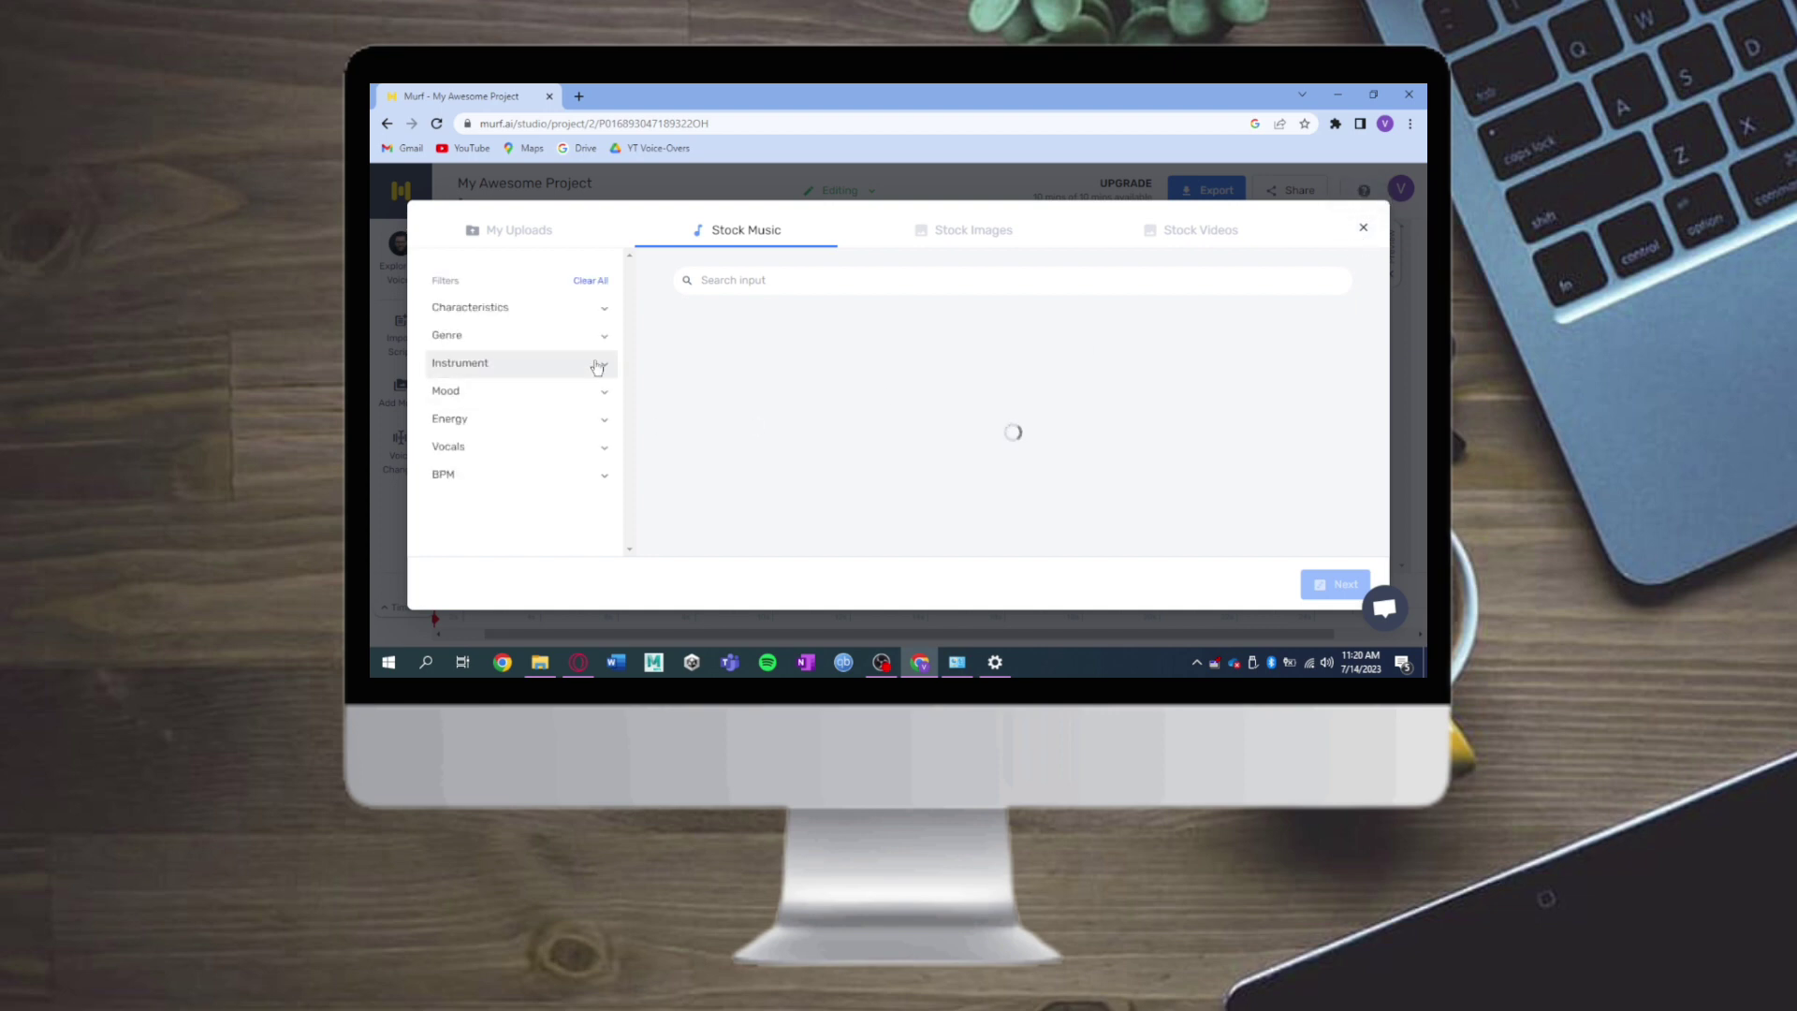
left_click(600, 362)
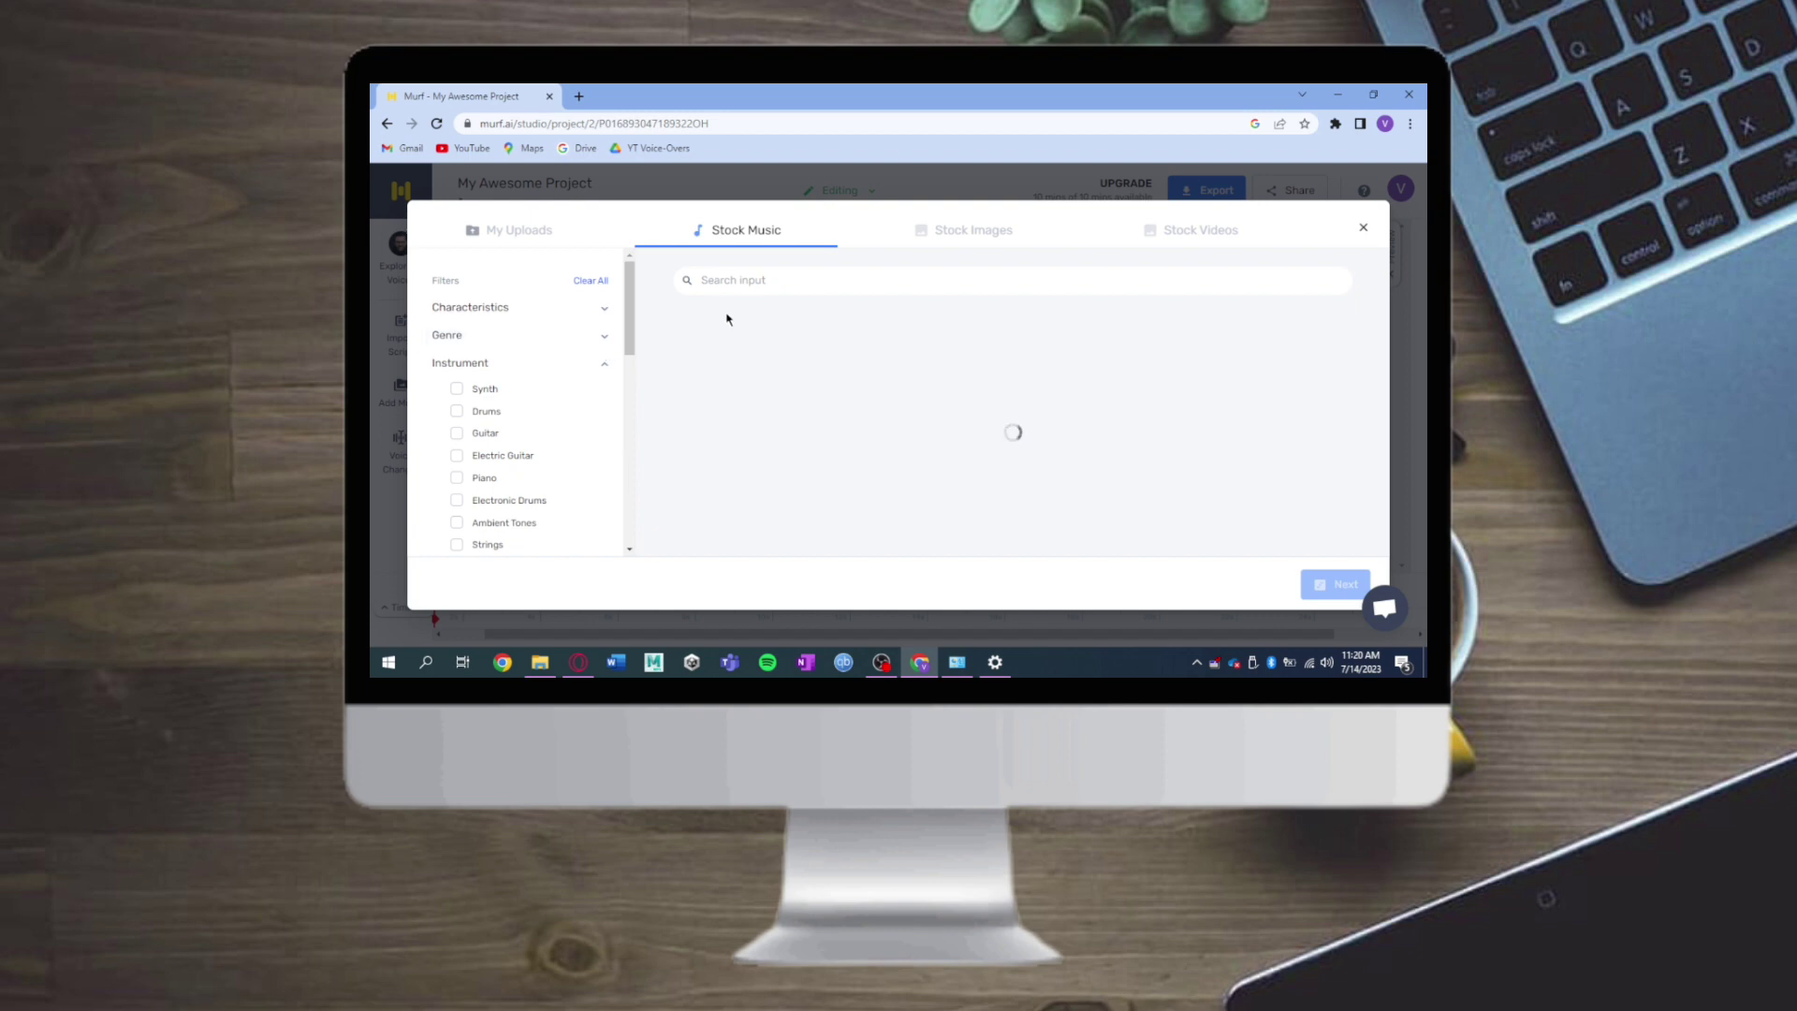
left_click(1365, 229)
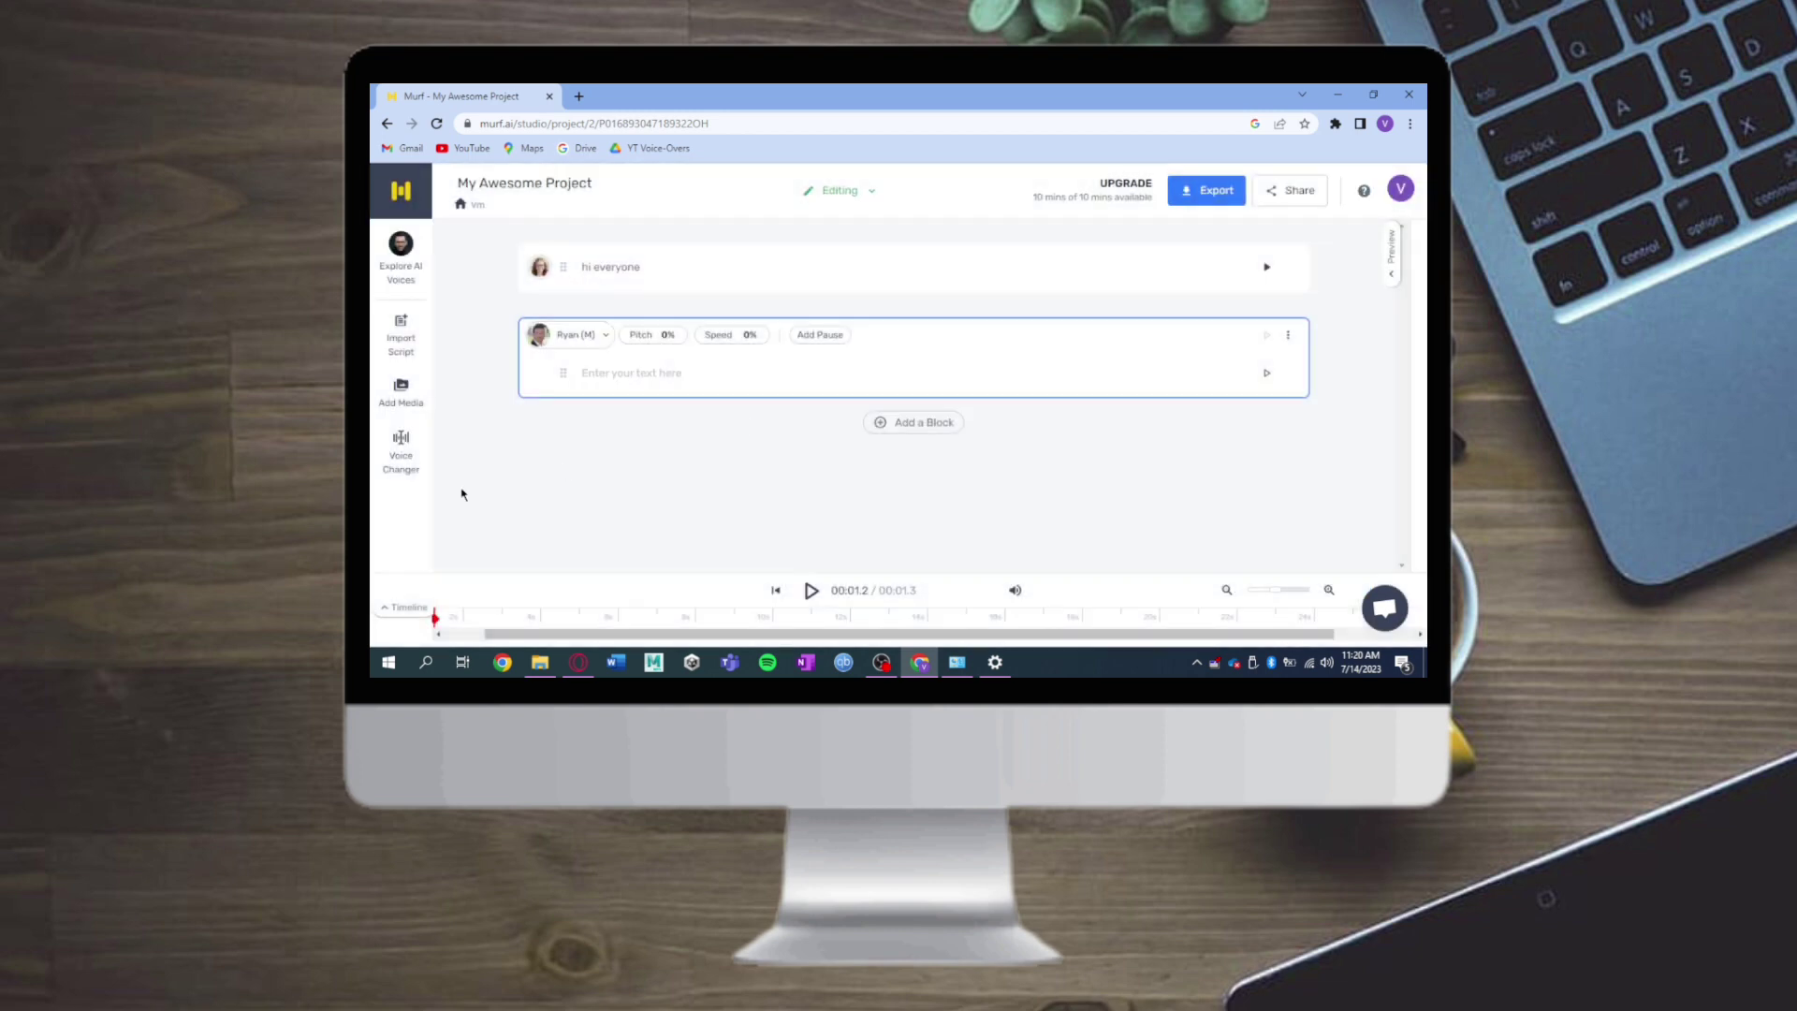
left_click(405, 456)
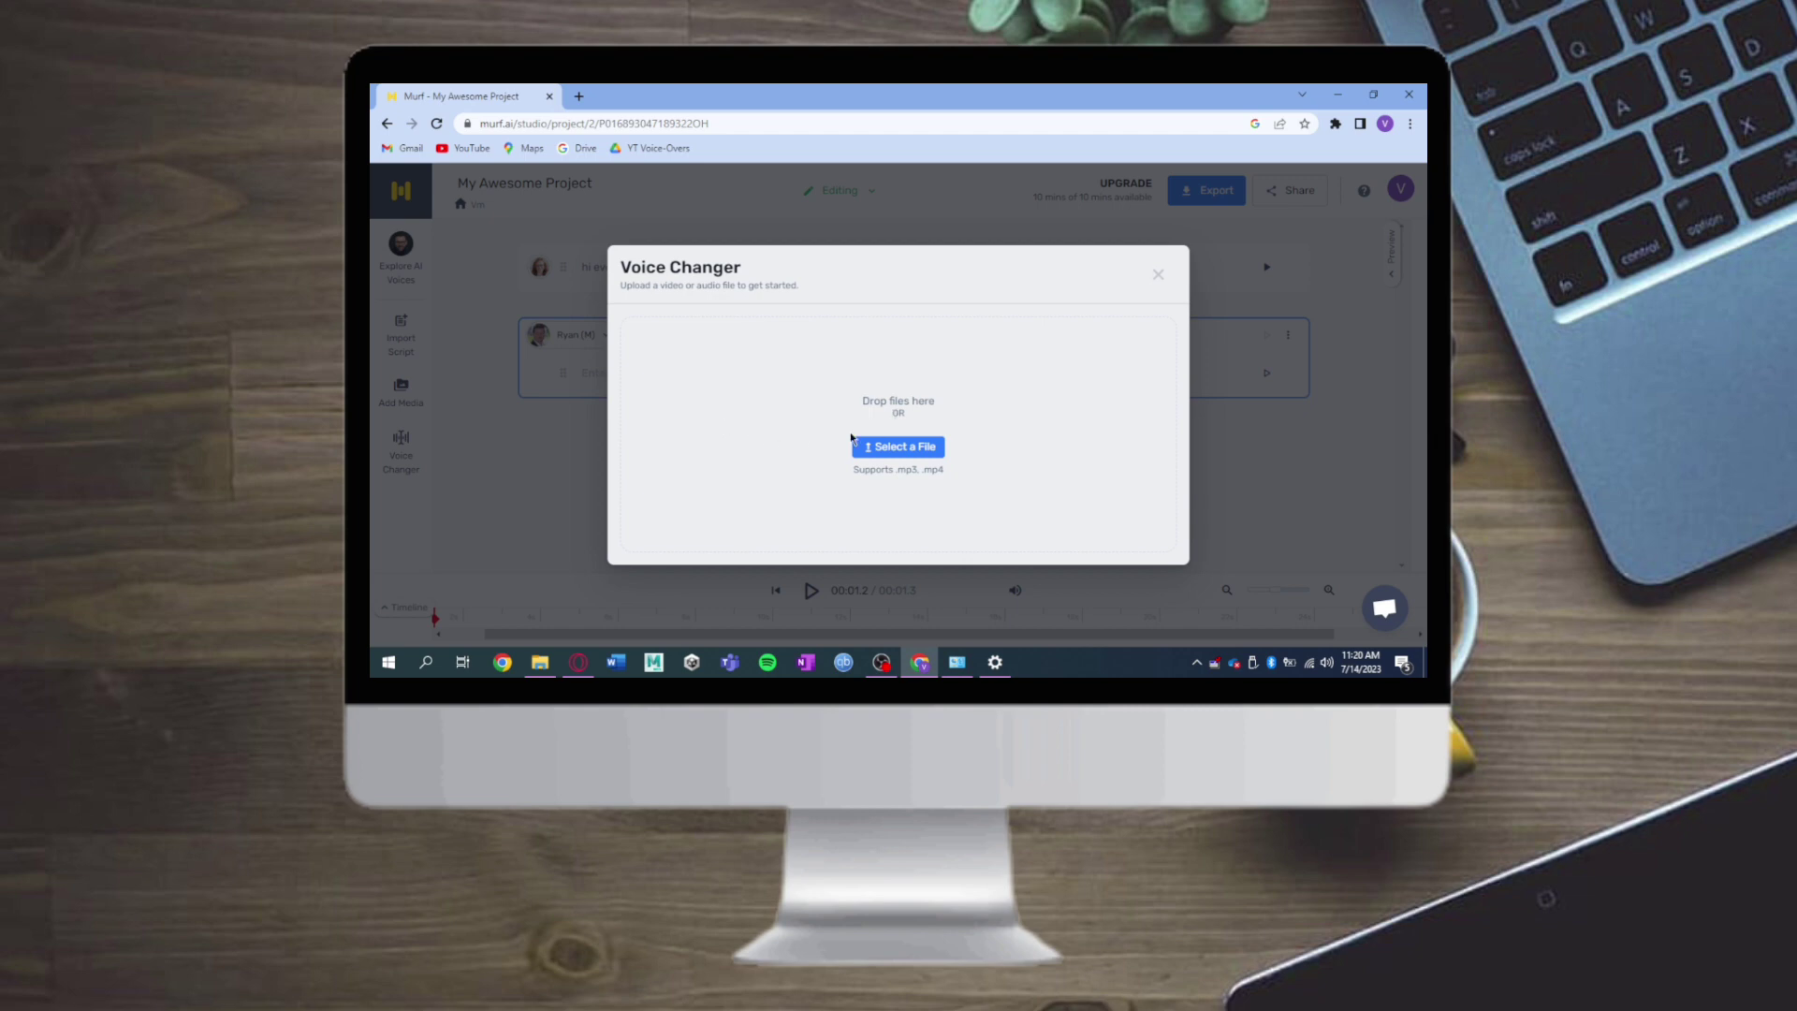
left_click(1157, 273)
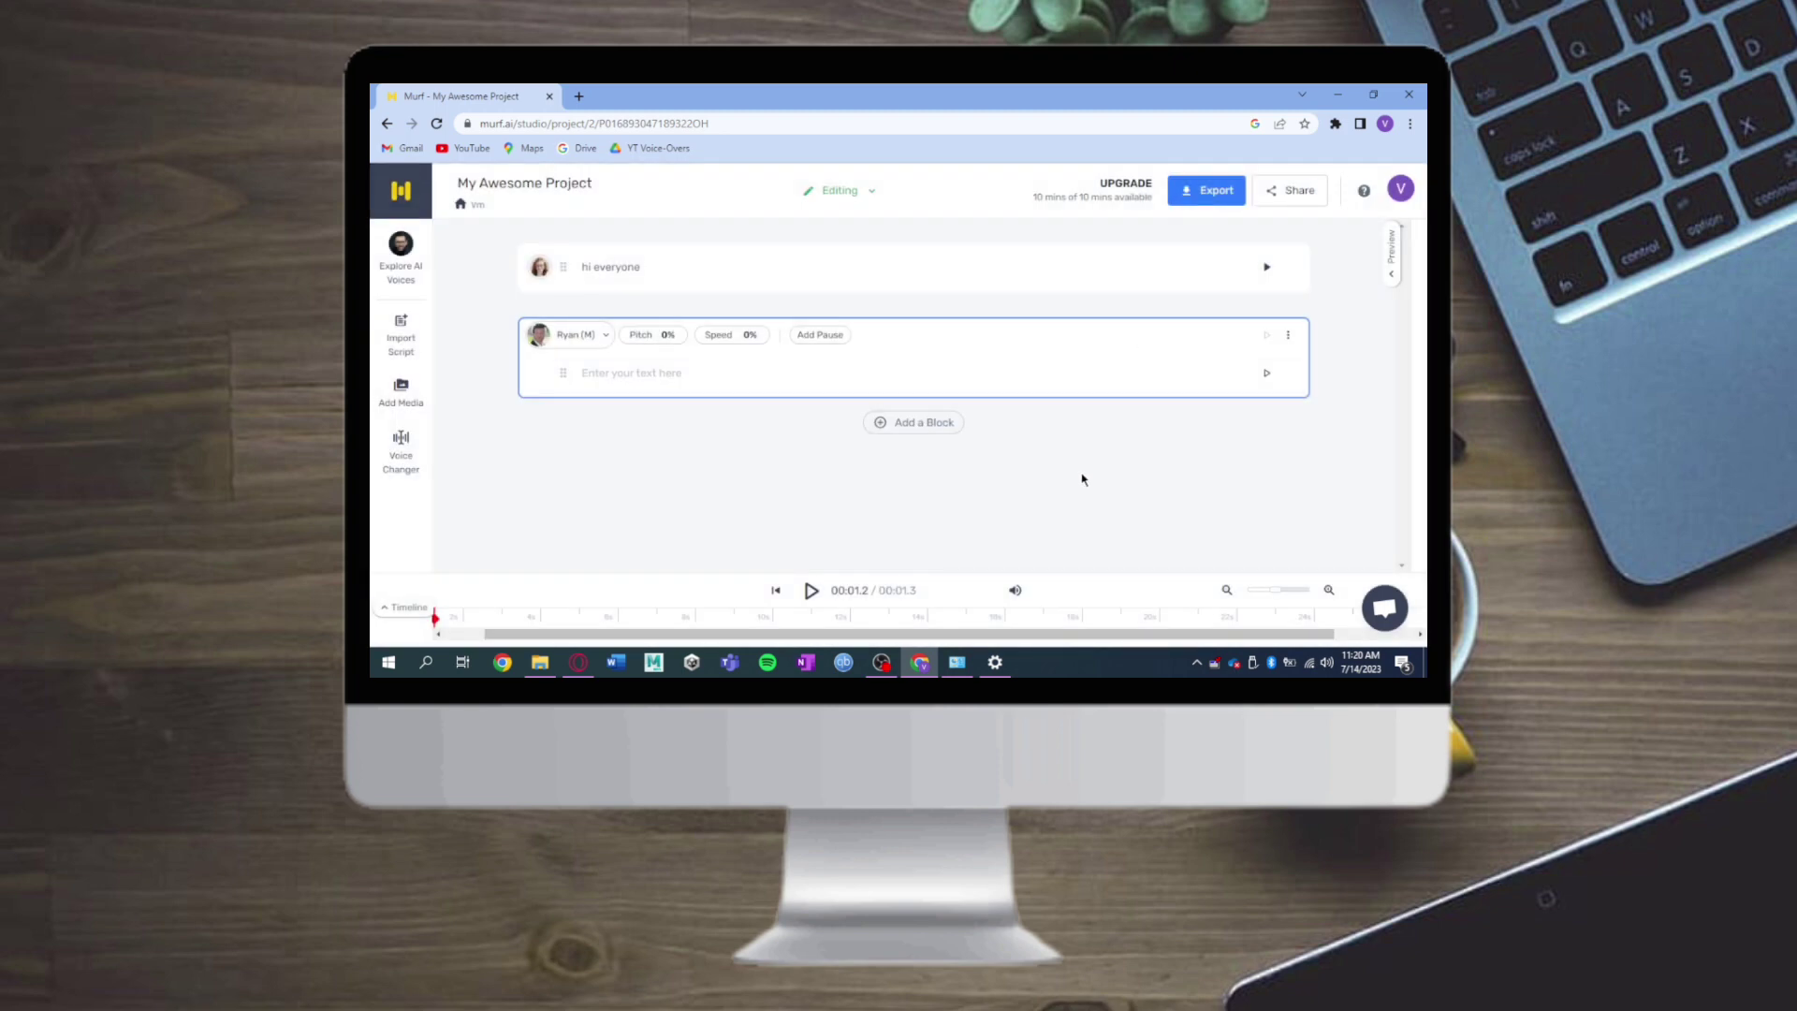